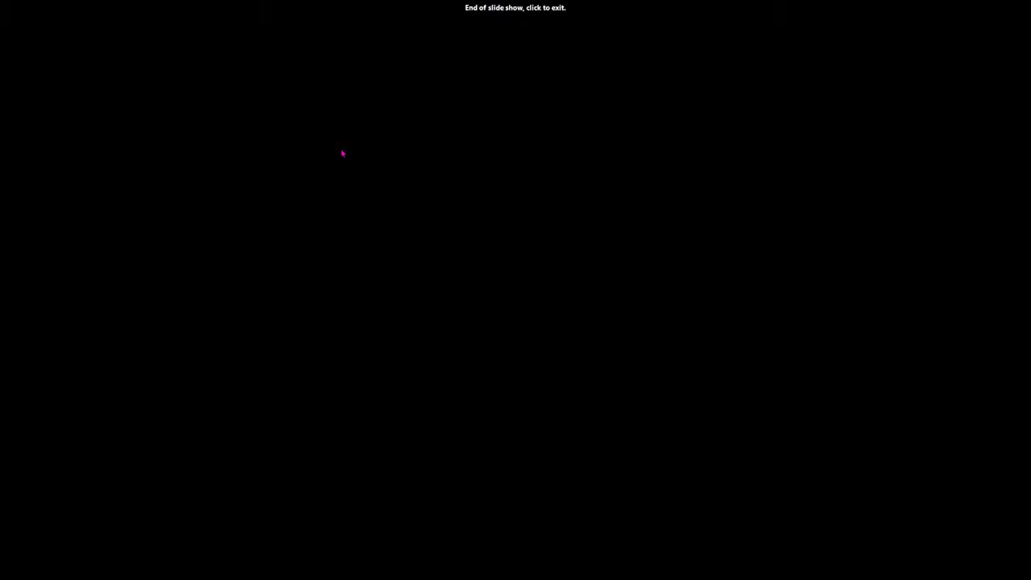
# - Exit the finished slide show, replay the deck from the first slide, then show the theme choices
pyautogui.click(341, 153)
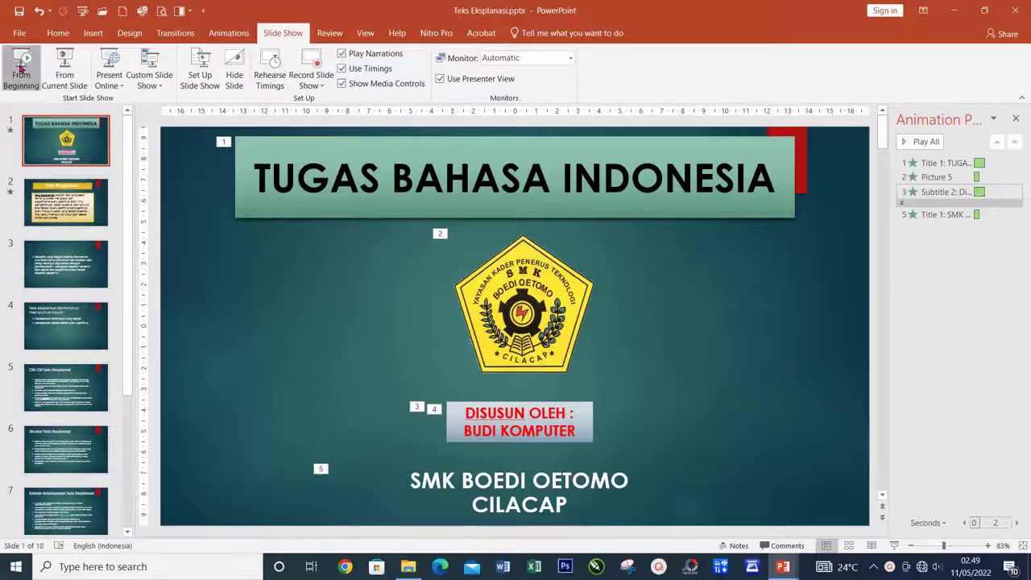
pyautogui.click(22, 68)
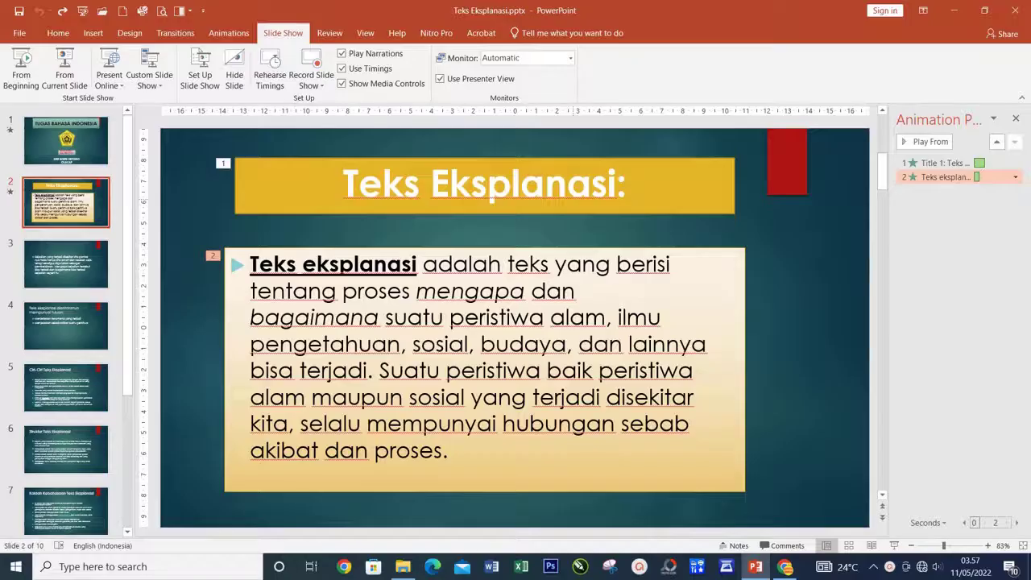
pyautogui.click(128, 36)
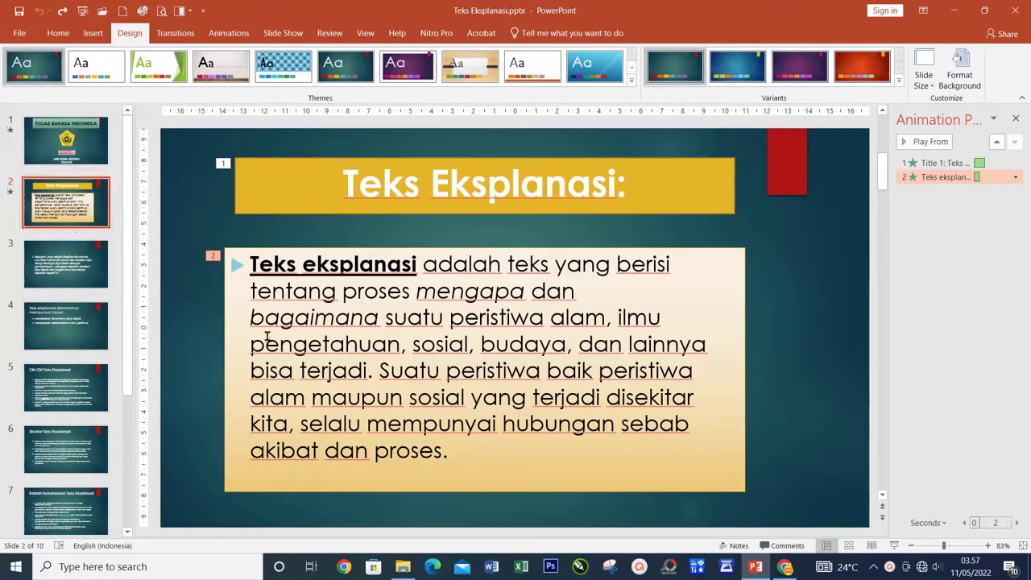
pyautogui.click(96, 150)
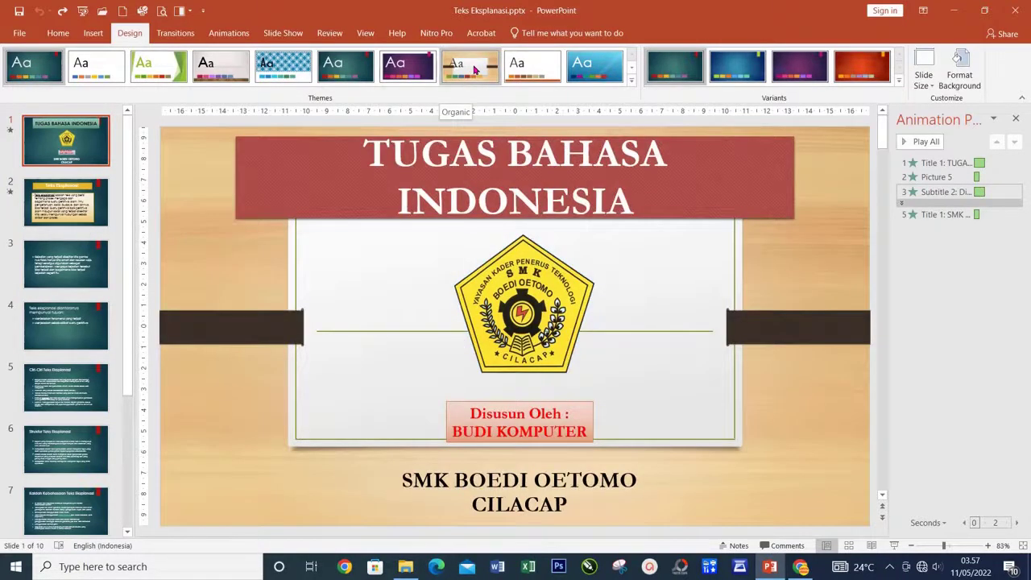
pyautogui.click(474, 71)
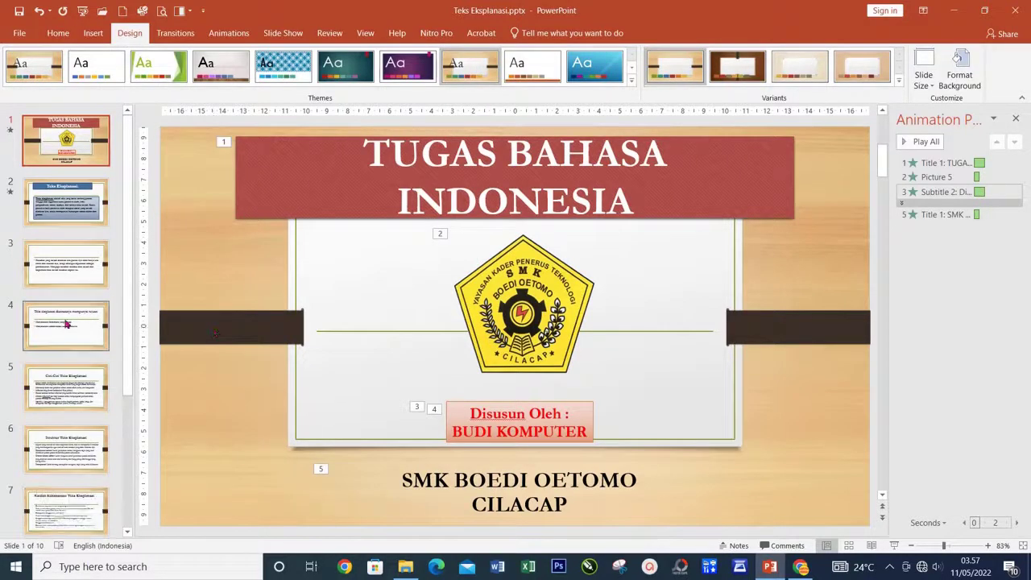
pyautogui.click(66, 387)
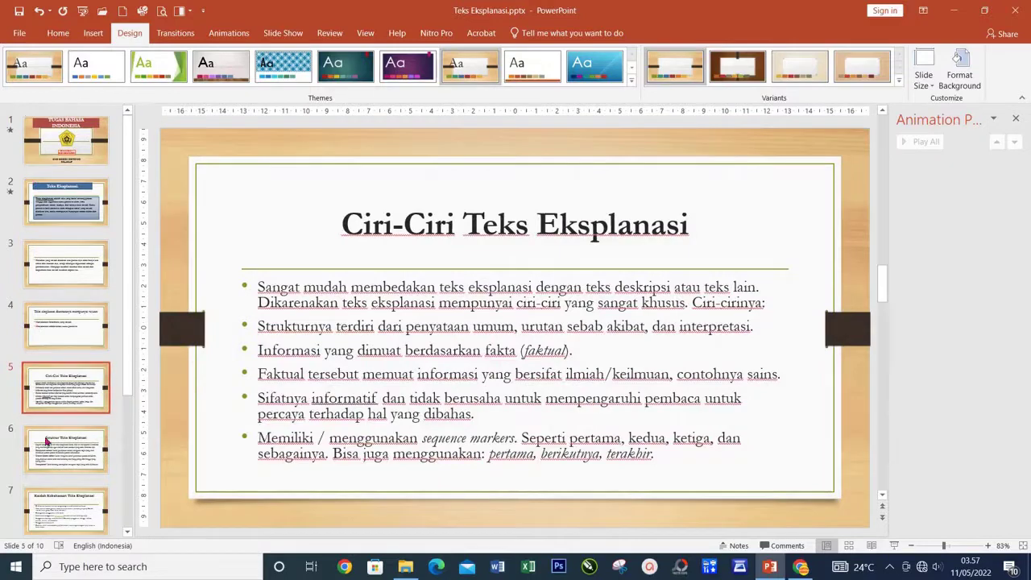
pyautogui.click(94, 160)
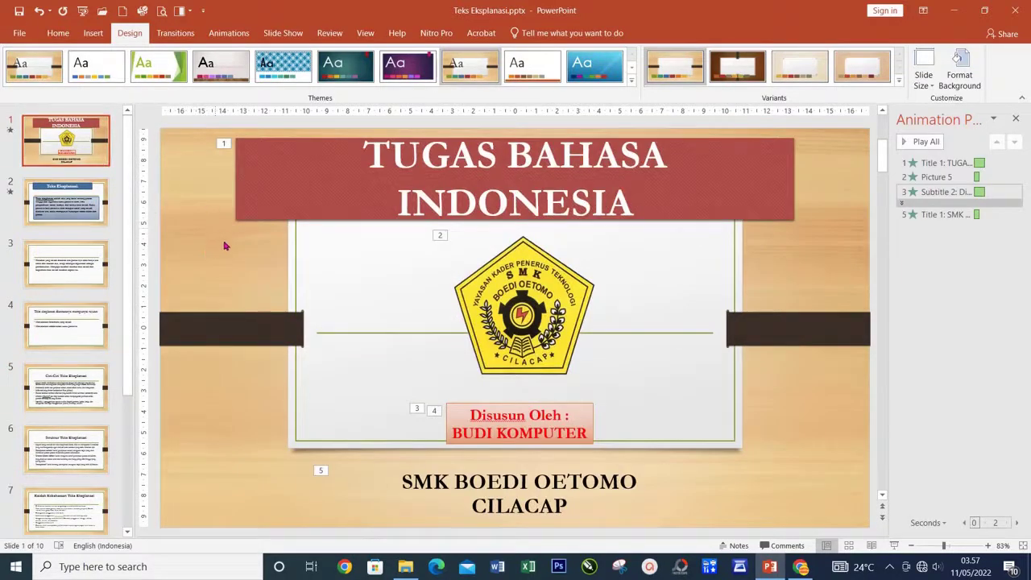
pyautogui.click(93, 213)
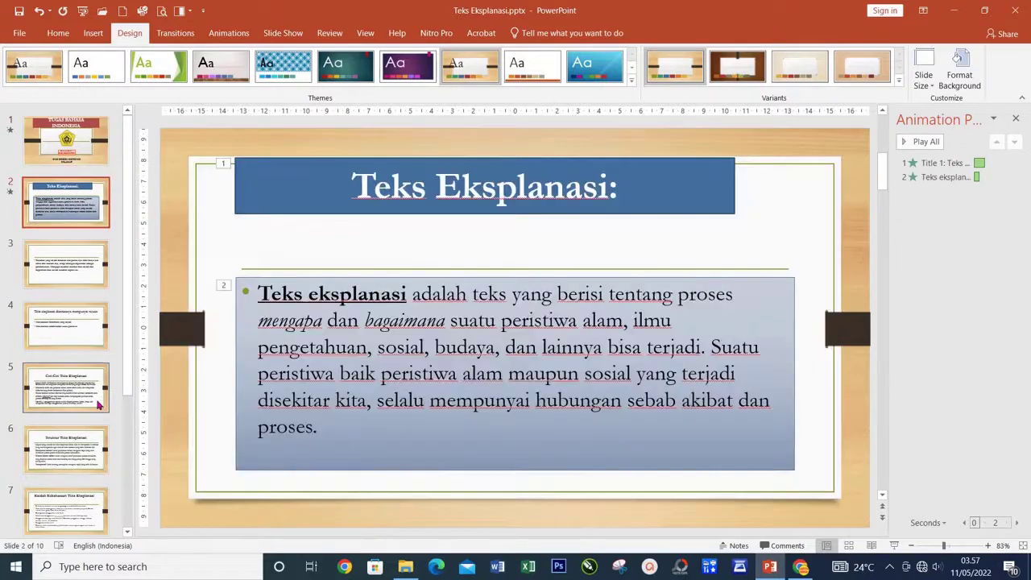
pyautogui.click(91, 405)
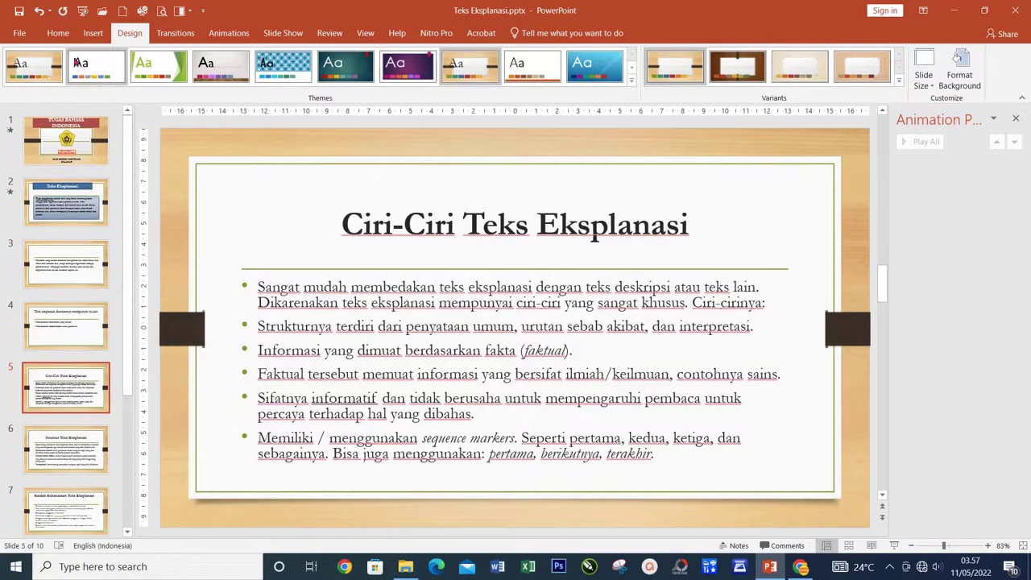
pyautogui.click(39, 11)
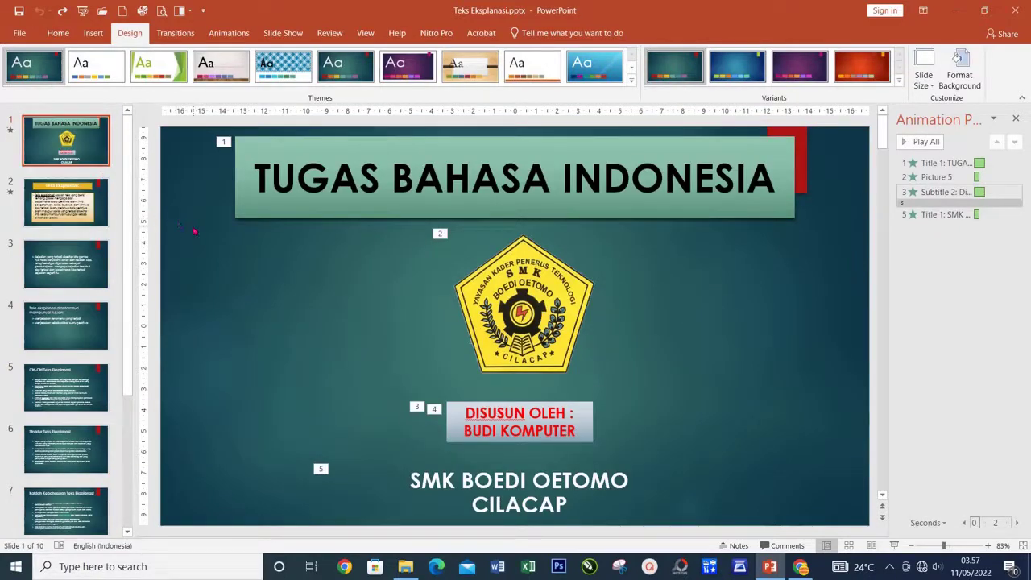
# - Apply the Slice theme to slide 2 only
pyautogui.click(101, 222)
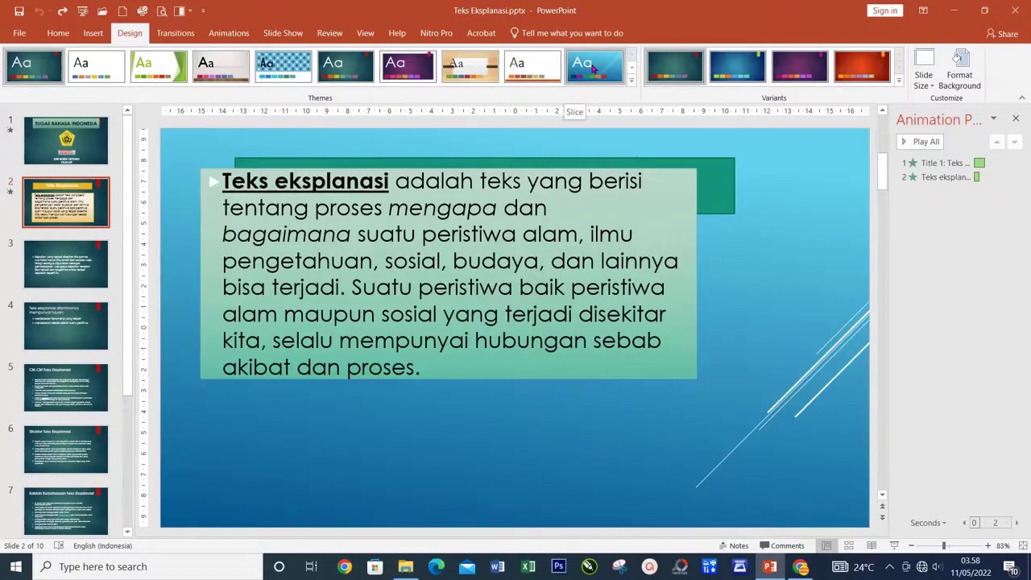
pyautogui.rightClick(594, 70)
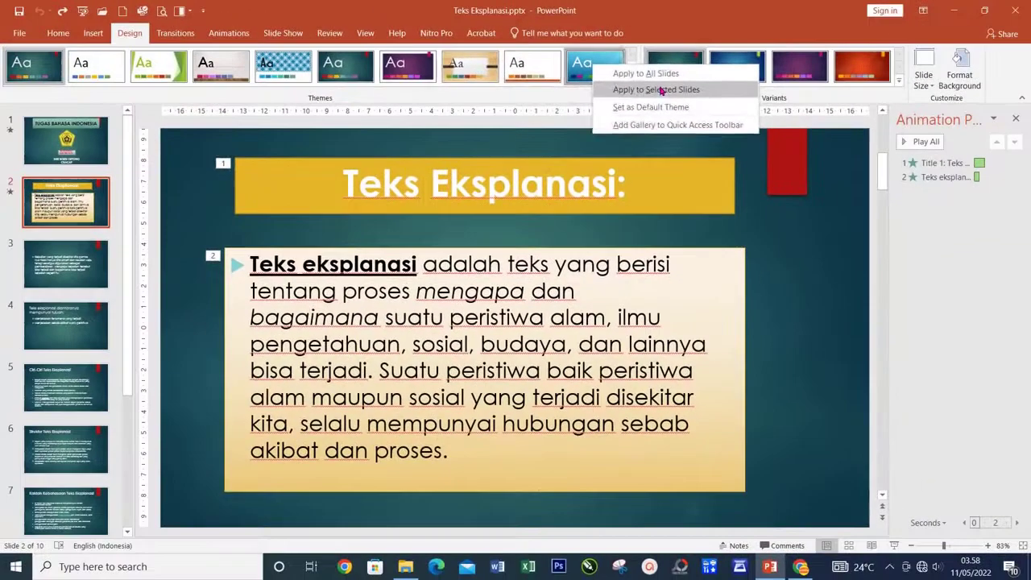
pyautogui.click(659, 90)
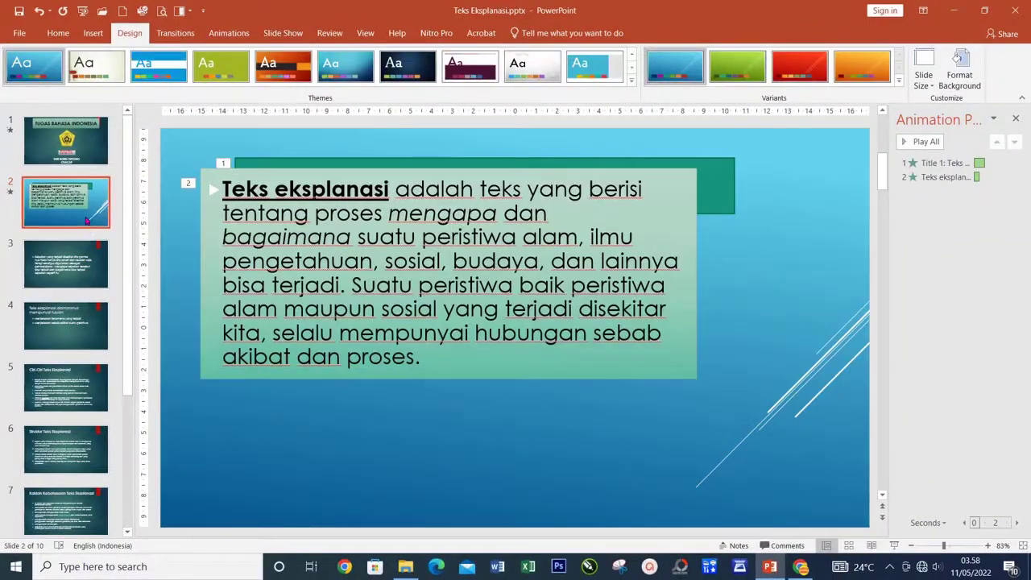
# - Browse slides 1, 2, 4, 2 and 3 to compare the mixed designs
pyautogui.press('Up')
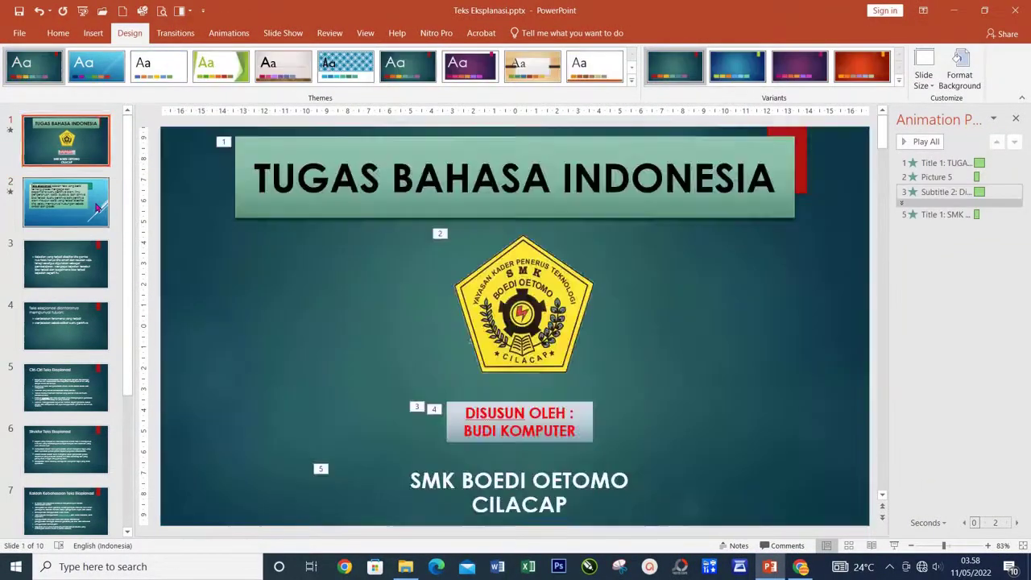
pyautogui.press('Down')
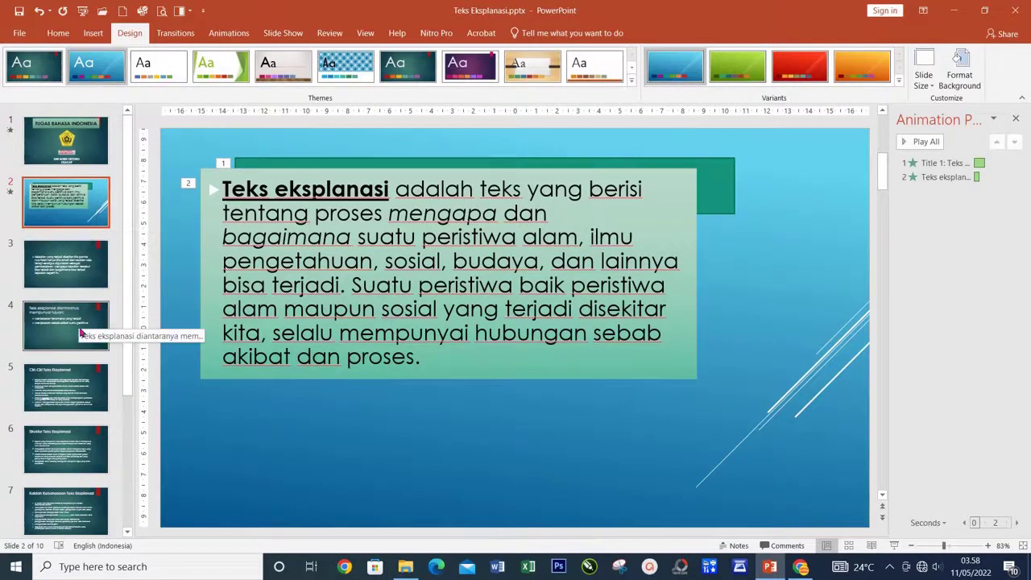
pyautogui.click(81, 332)
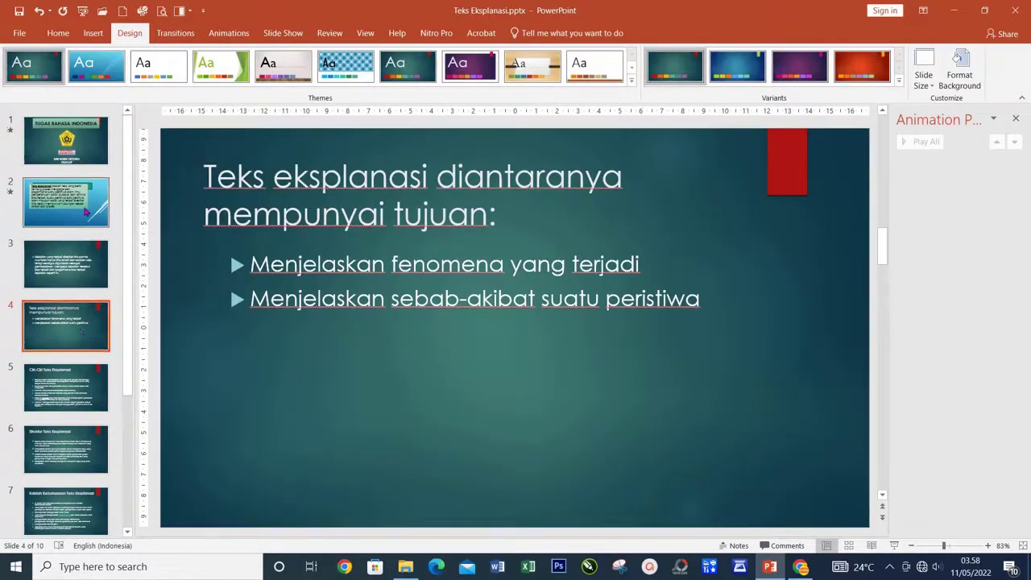
pyautogui.click(93, 210)
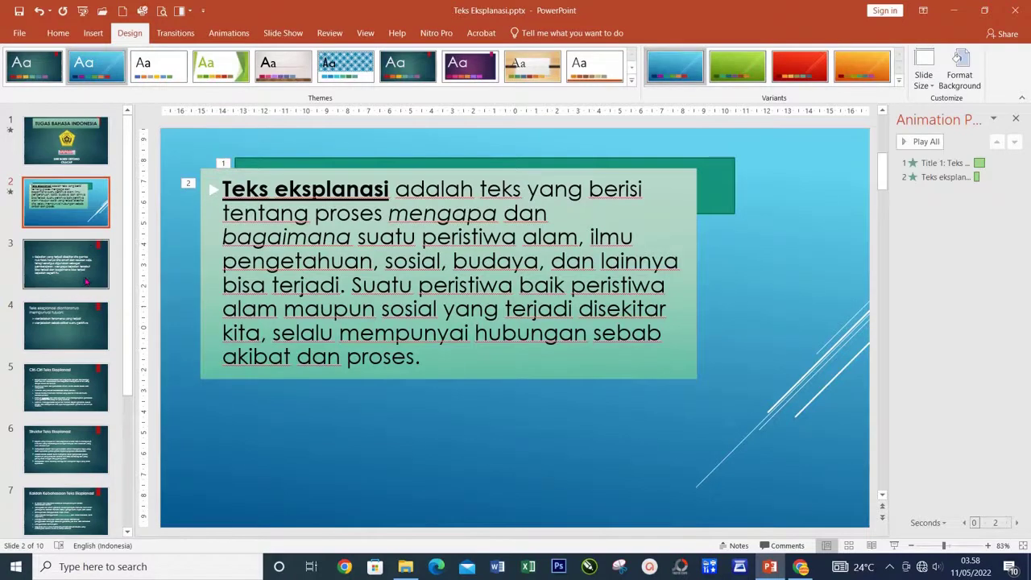
pyautogui.click(87, 280)
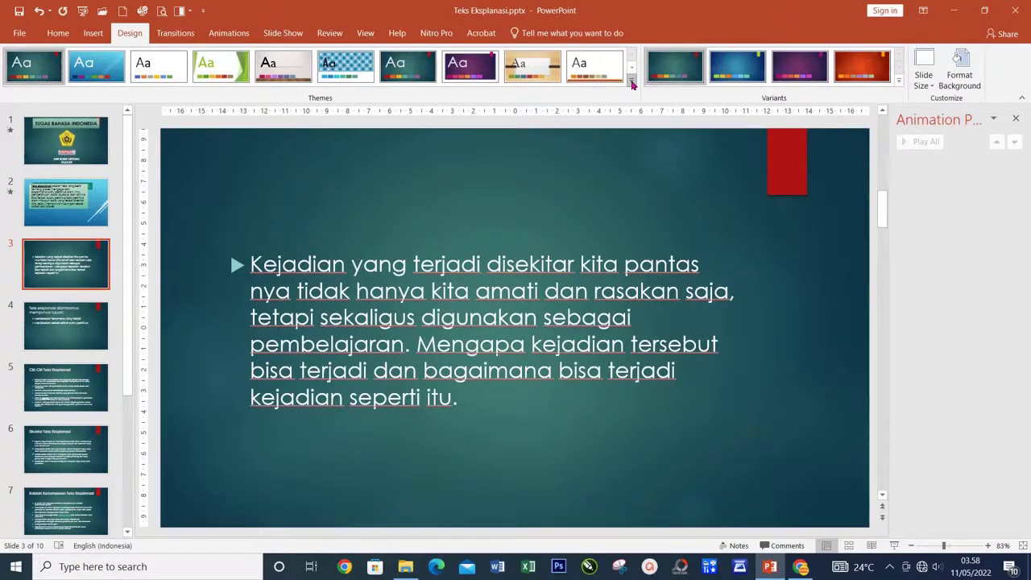
# - Apply the beige Savon theme from the full themes list to slide 3 only
pyautogui.click(631, 81)
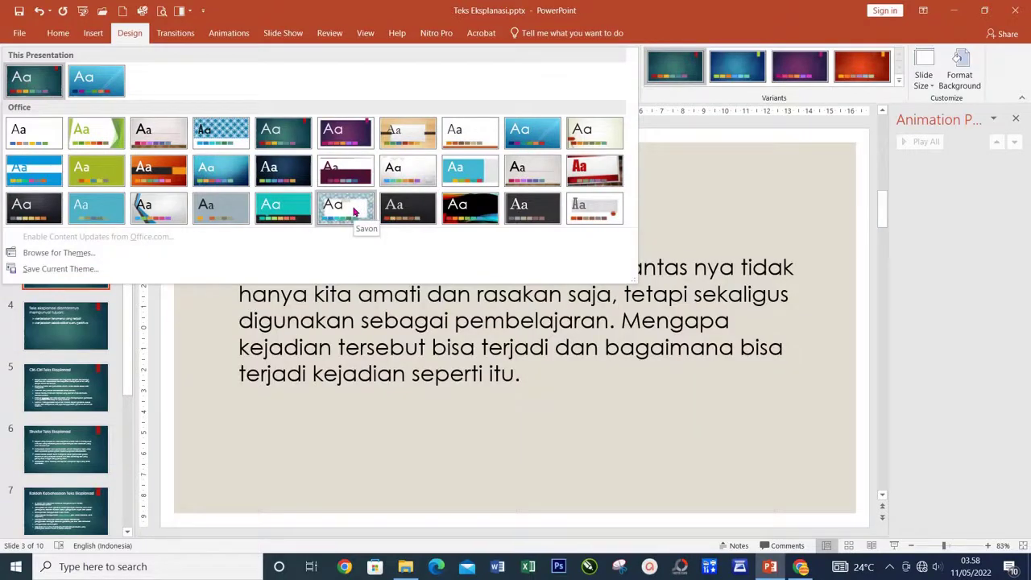
pyautogui.rightClick(353, 211)
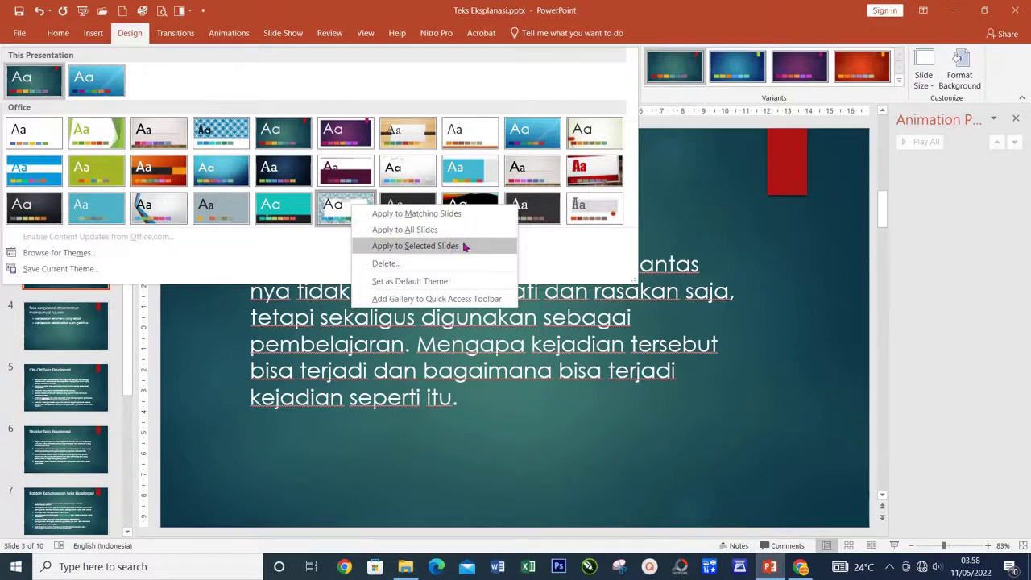
pyautogui.click(465, 247)
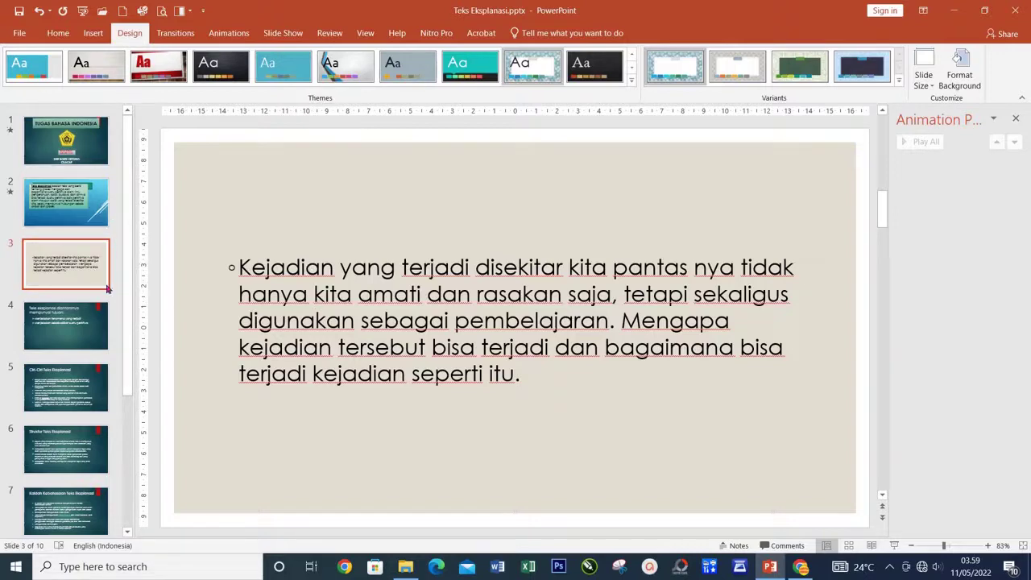
pyautogui.click(91, 367)
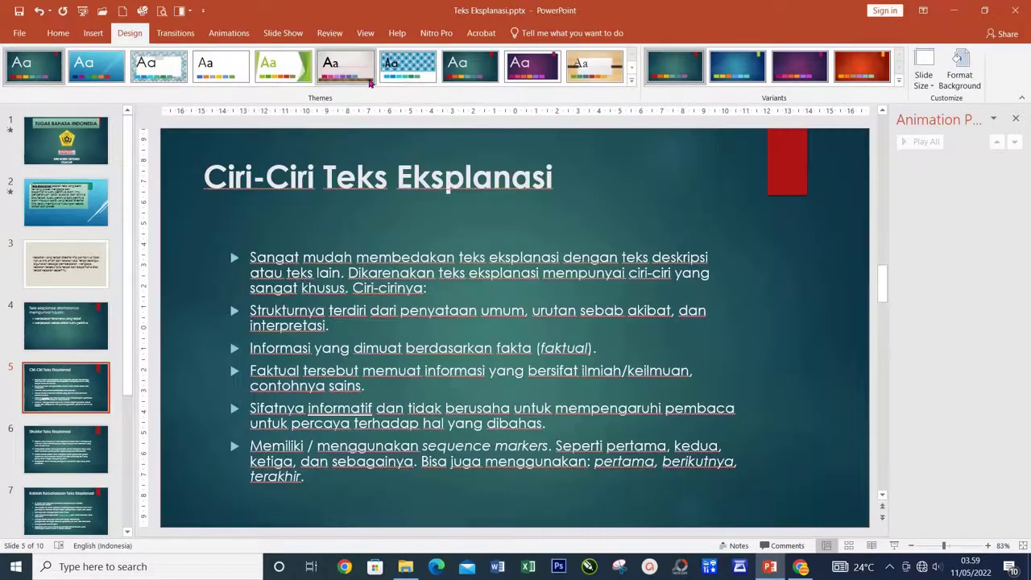
pyautogui.click(358, 79)
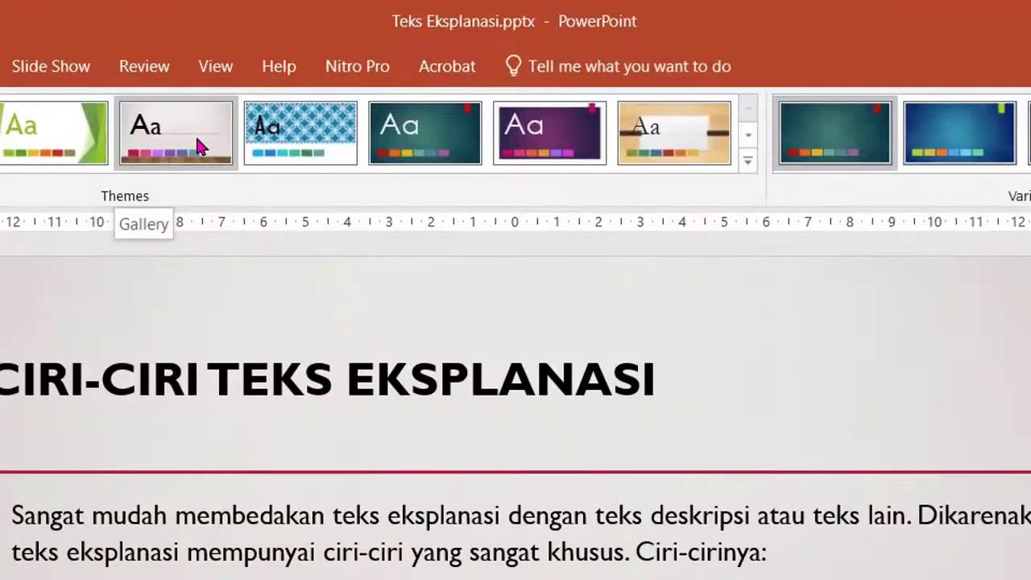
pyautogui.rightClick(198, 143)
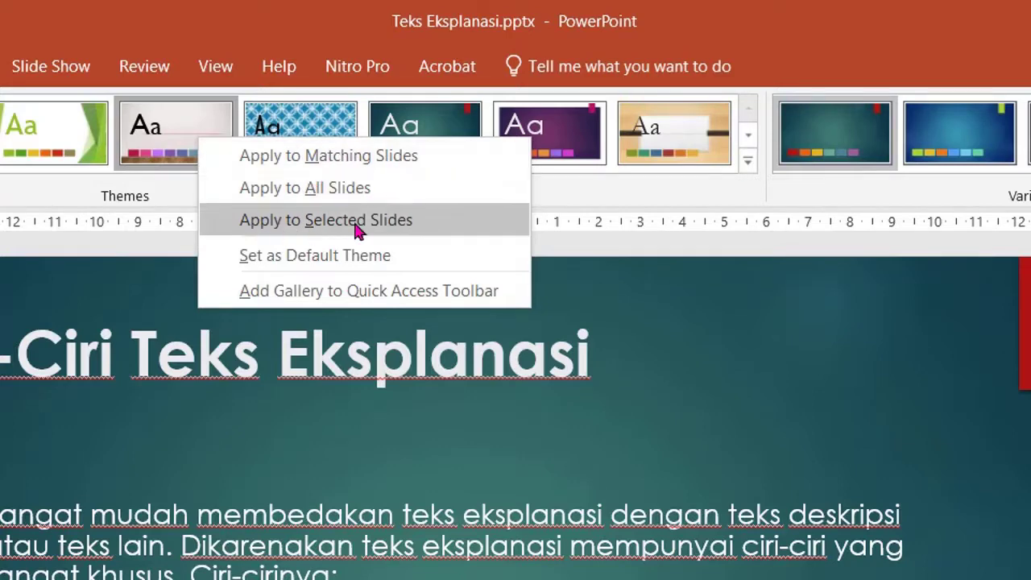
pyautogui.click(88, 457)
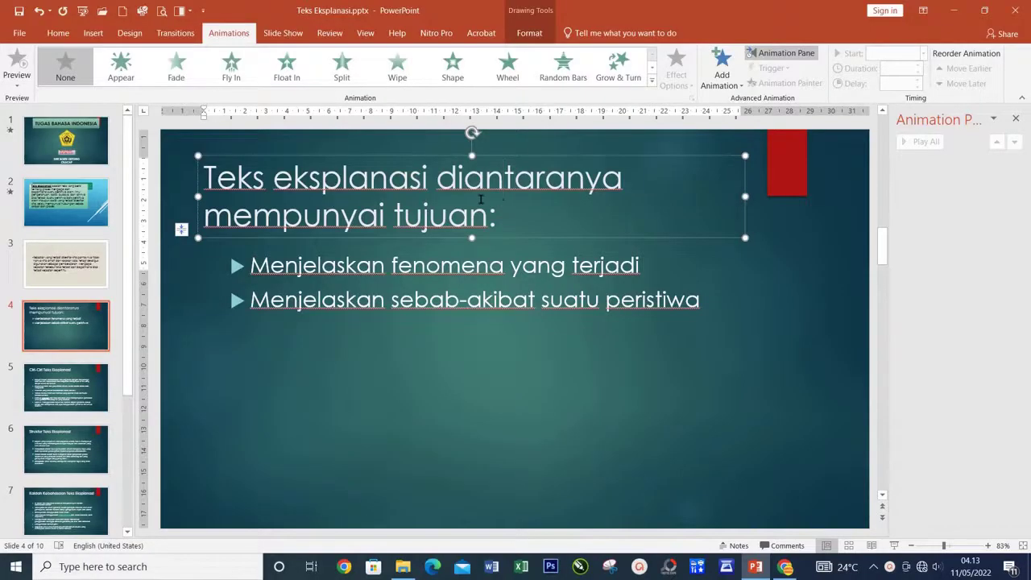
# - Browse the full Themes gallery without choosing one, then deselect slide 4's title
pyautogui.click(132, 36)
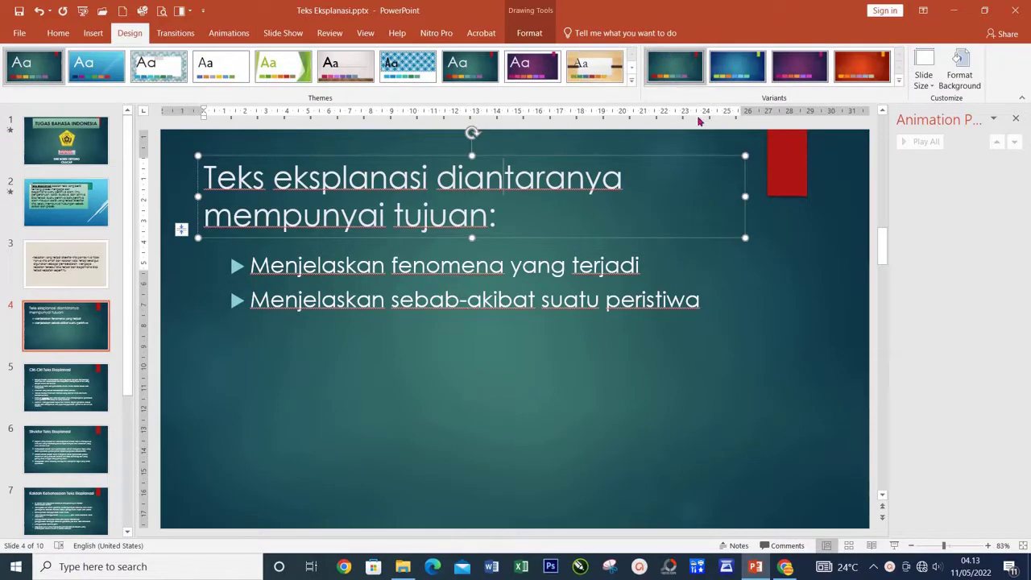
pyautogui.click(631, 81)
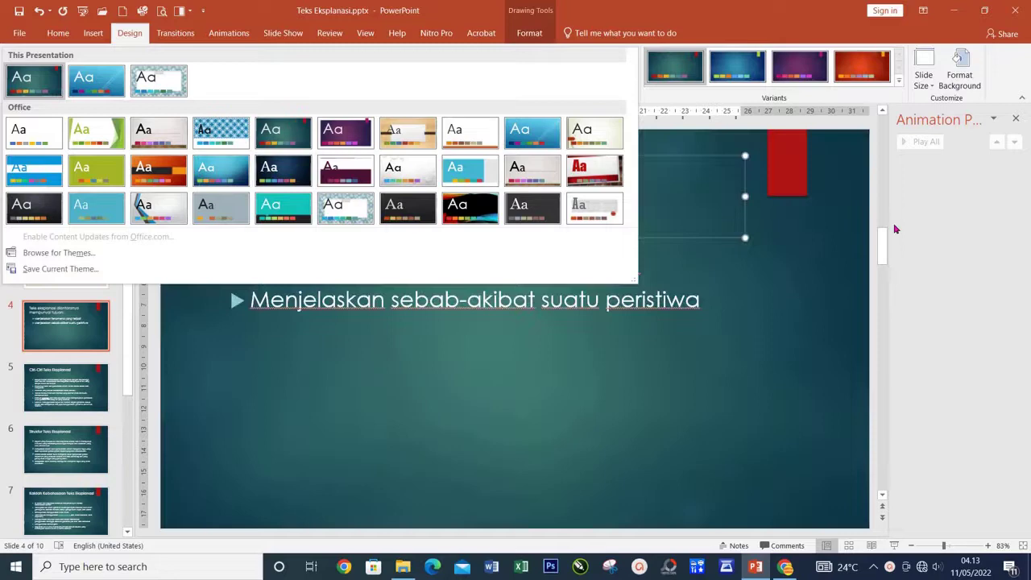
pyautogui.click(951, 255)
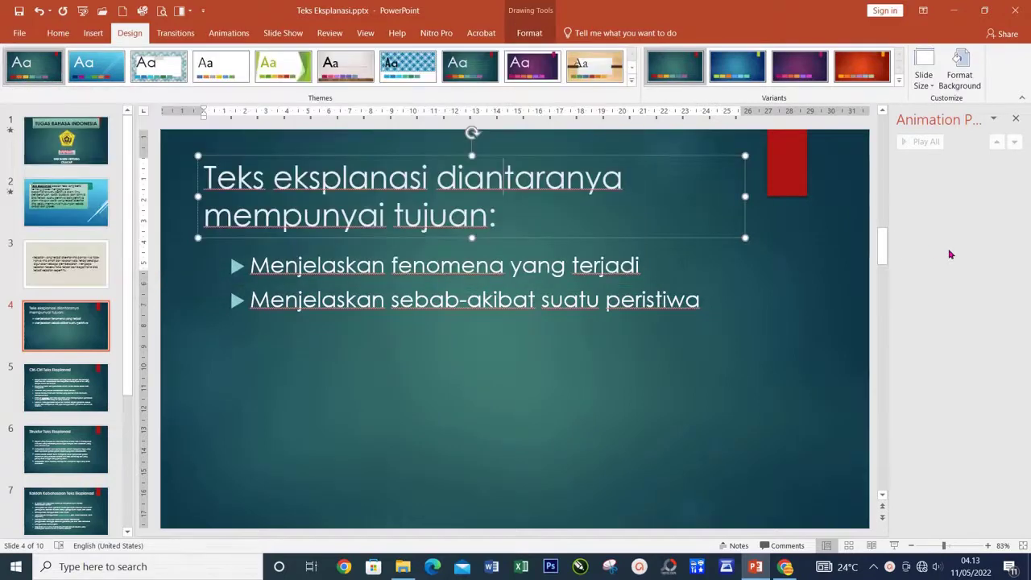
pyautogui.click(184, 507)
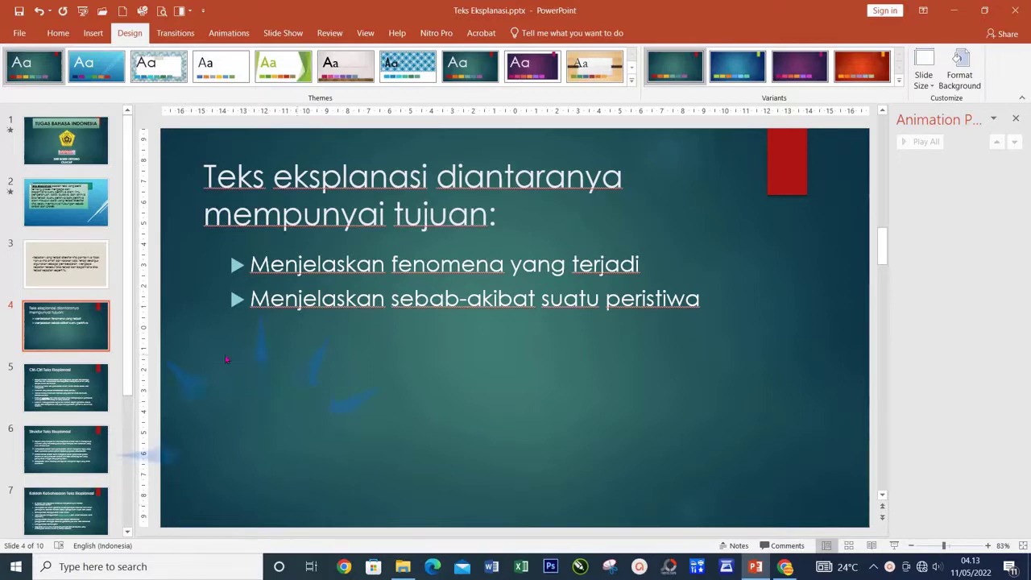
# - Open Format Background for slide 4 and browse for a picture file to use
pyautogui.rightClick(185, 504)
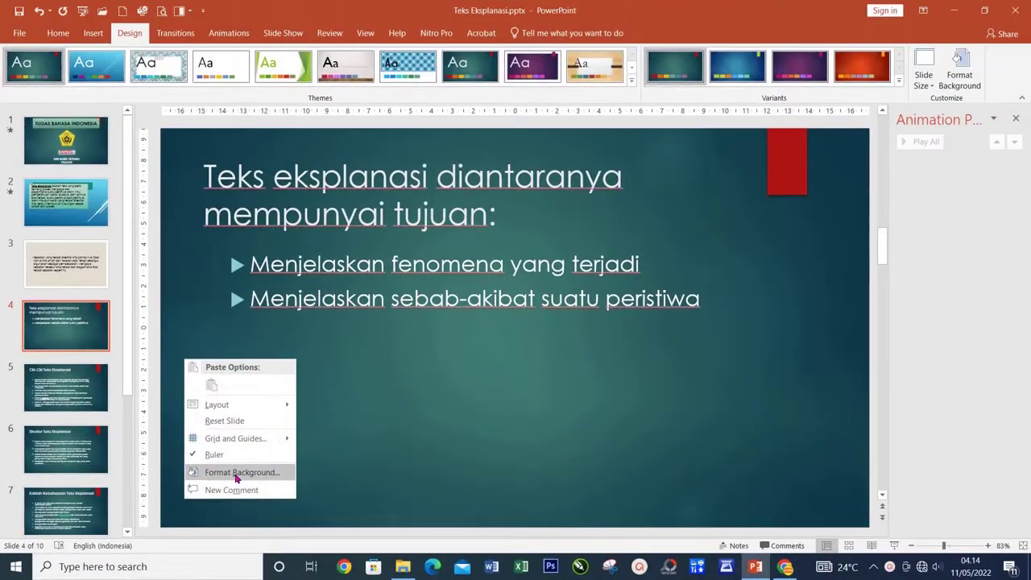
pyautogui.click(237, 478)
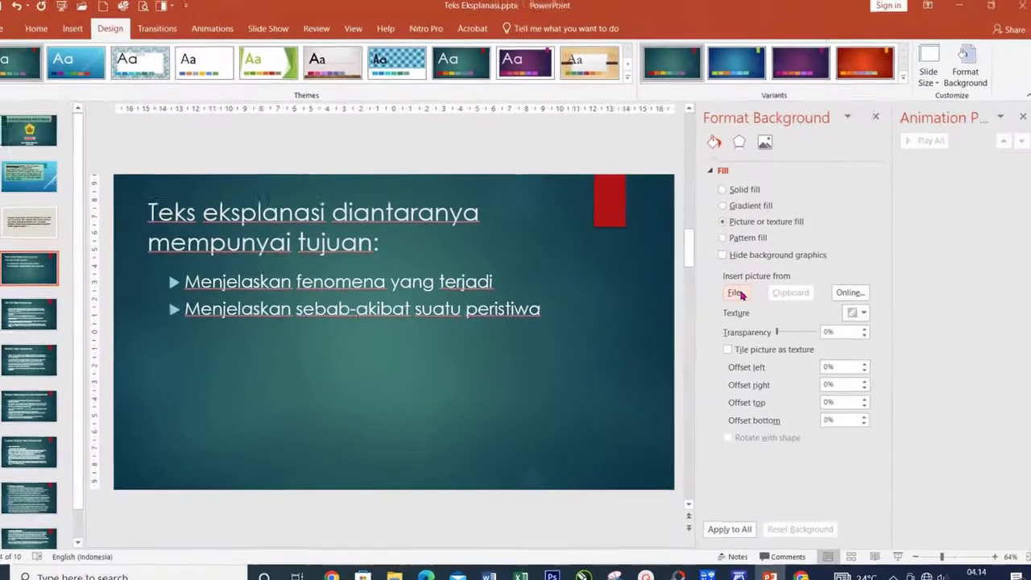
pyautogui.click(705, 403)
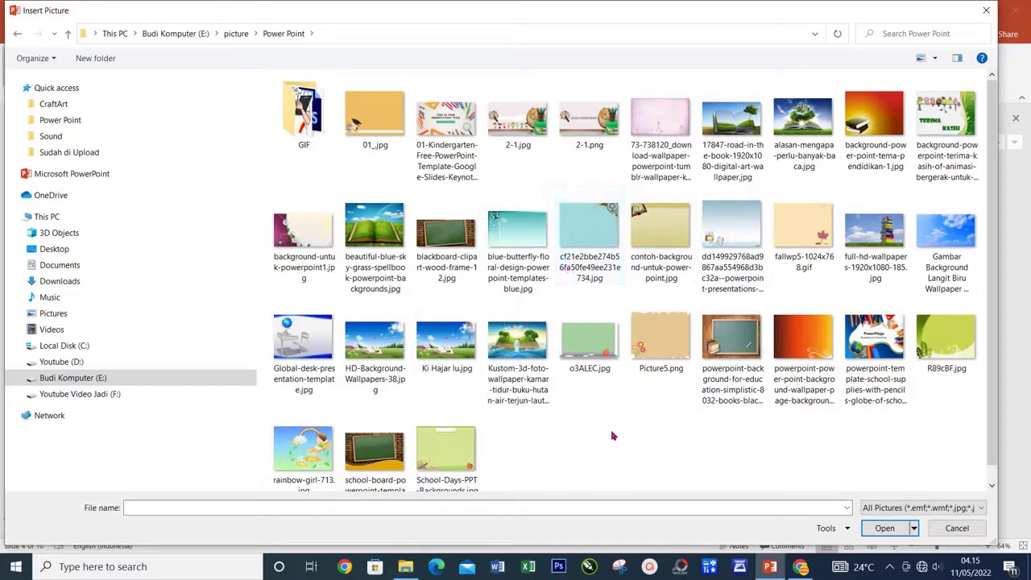
# - Insert beautiful-blue-sky-grass-spellbook-powerpoint-backgrounds.jpg as slide 4's background picture
pyautogui.moveTo(732, 406)
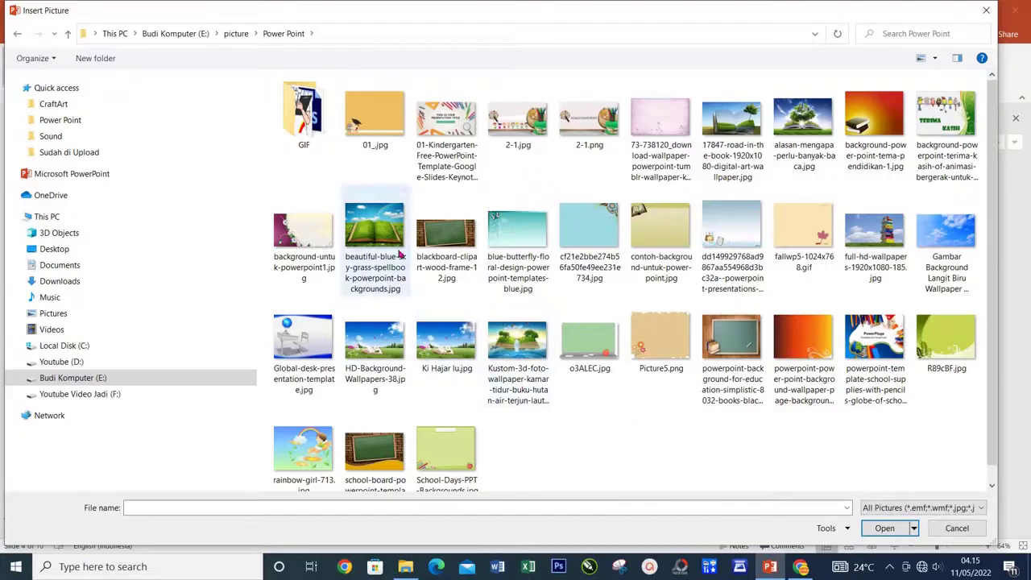
pyautogui.click(382, 233)
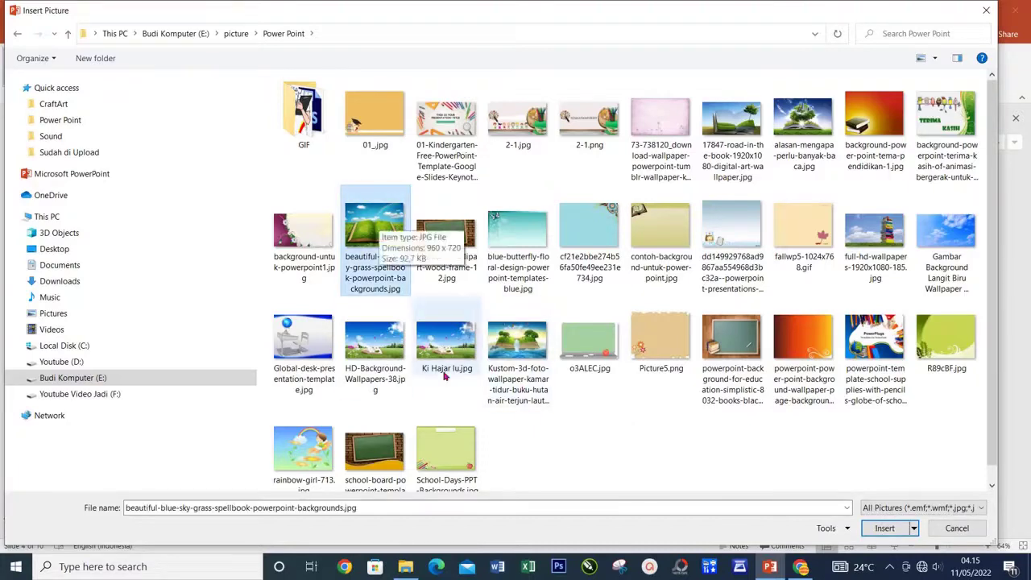
pyautogui.click(883, 528)
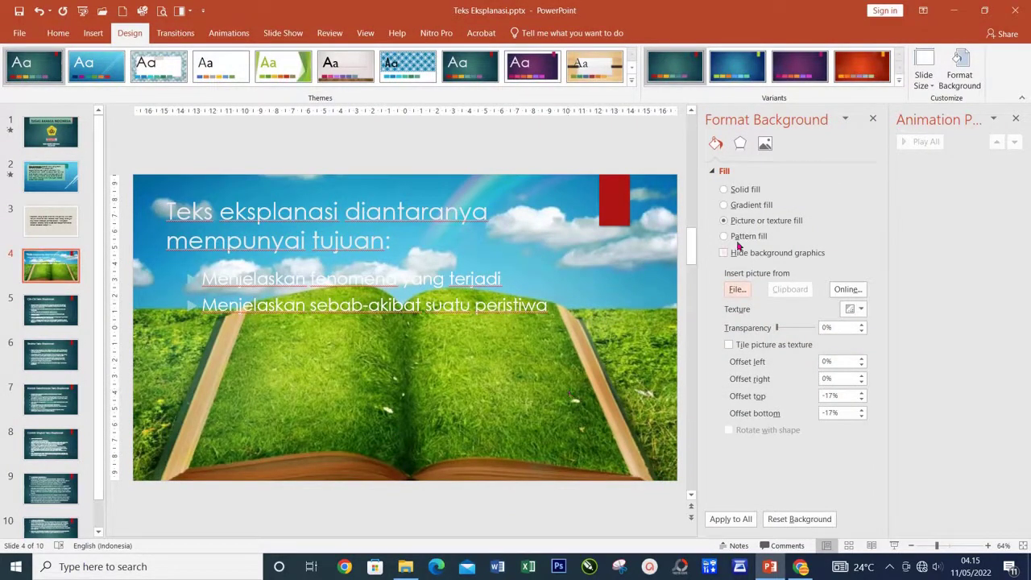
pyautogui.moveTo(699, 161); pyautogui.dragTo(794, 162)
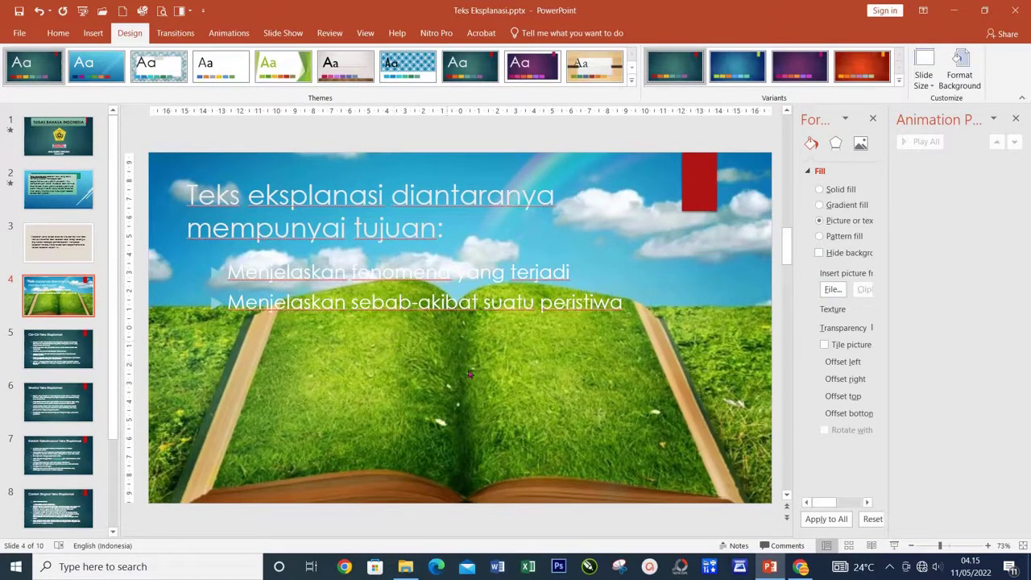
pyautogui.click(833, 291)
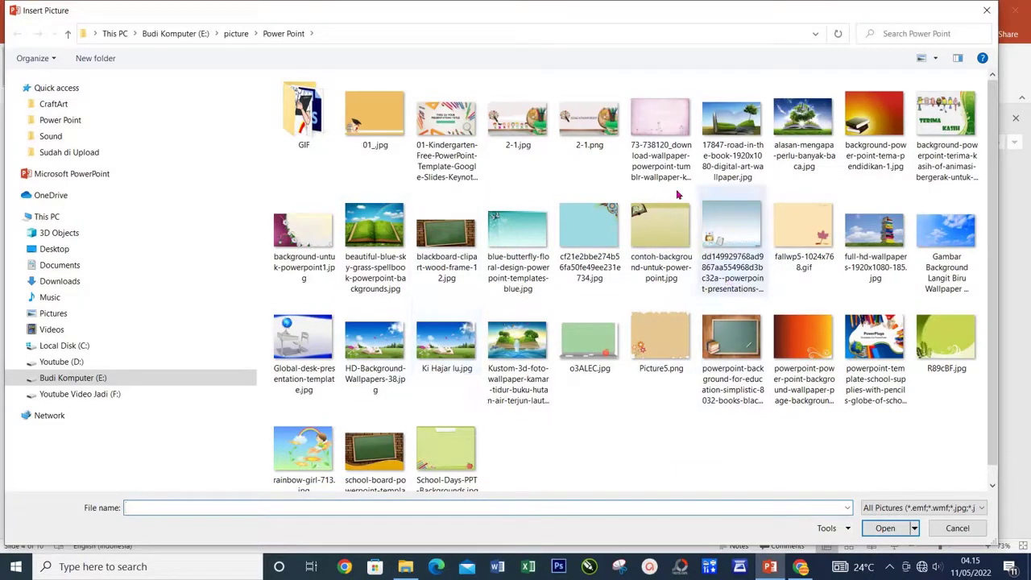
pyautogui.click(958, 527)
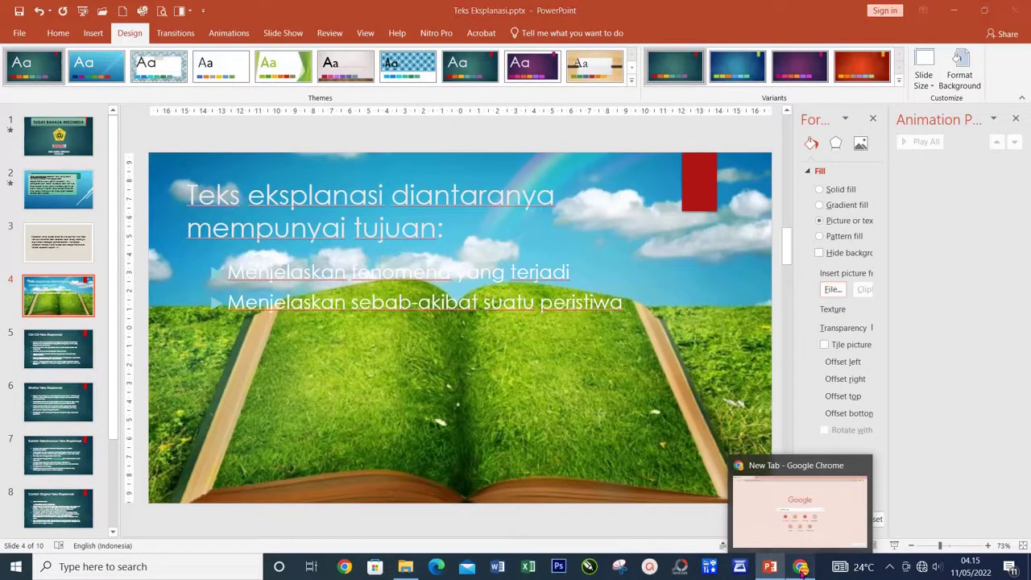
pyautogui.click(801, 567)
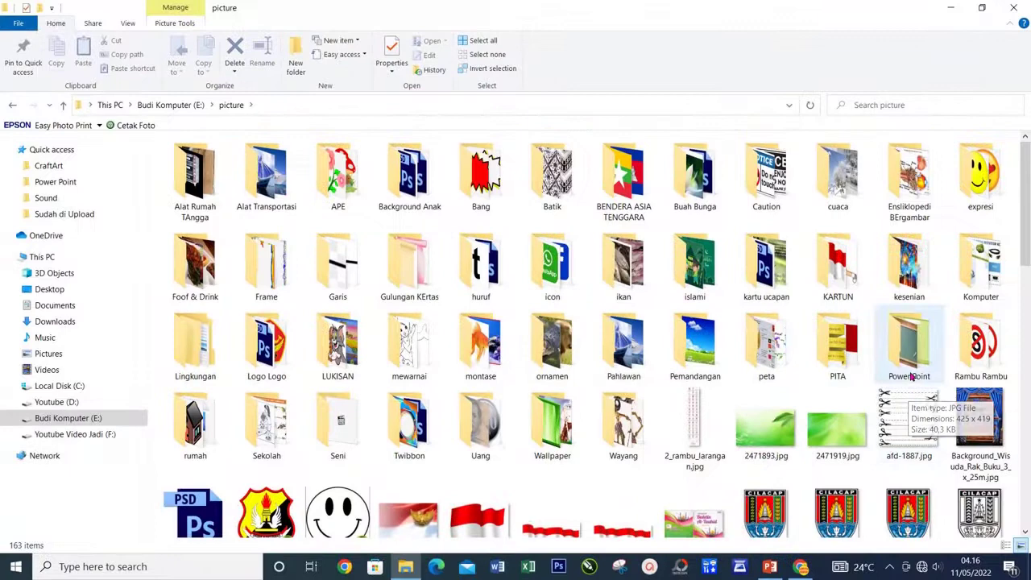
pyautogui.doubleClick(910, 354)
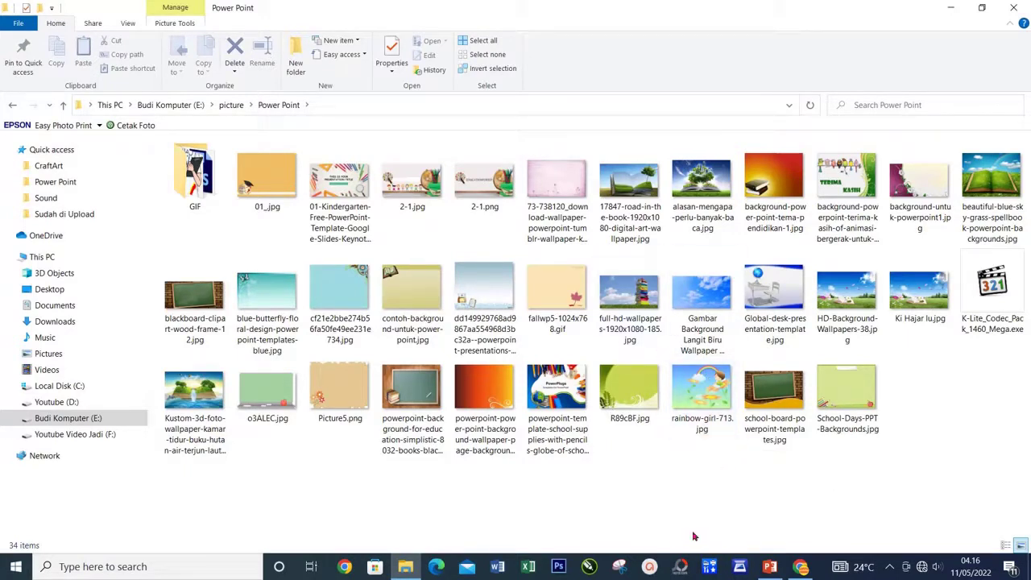
pyautogui.moveTo(770, 567)
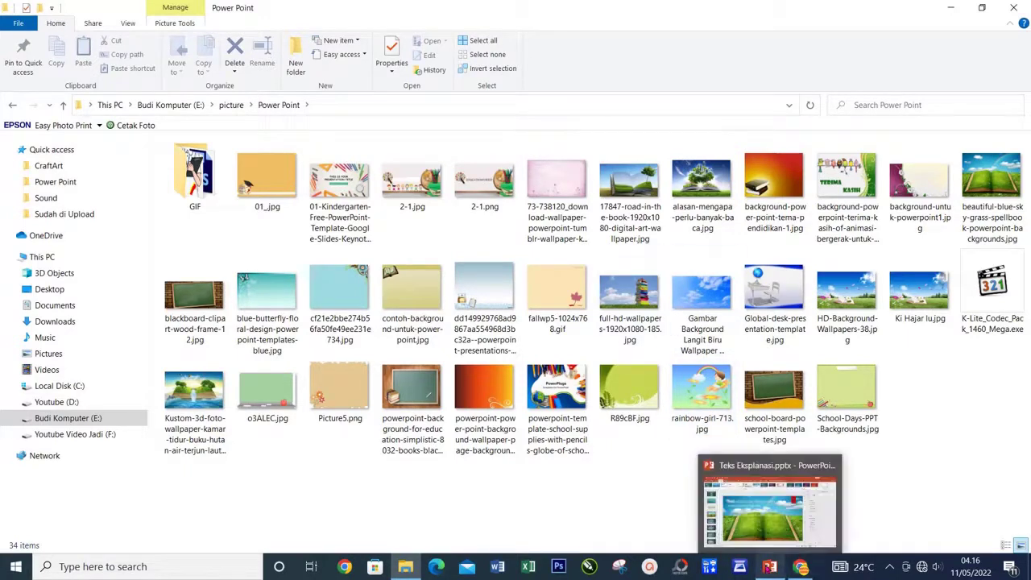
pyautogui.click(725, 508)
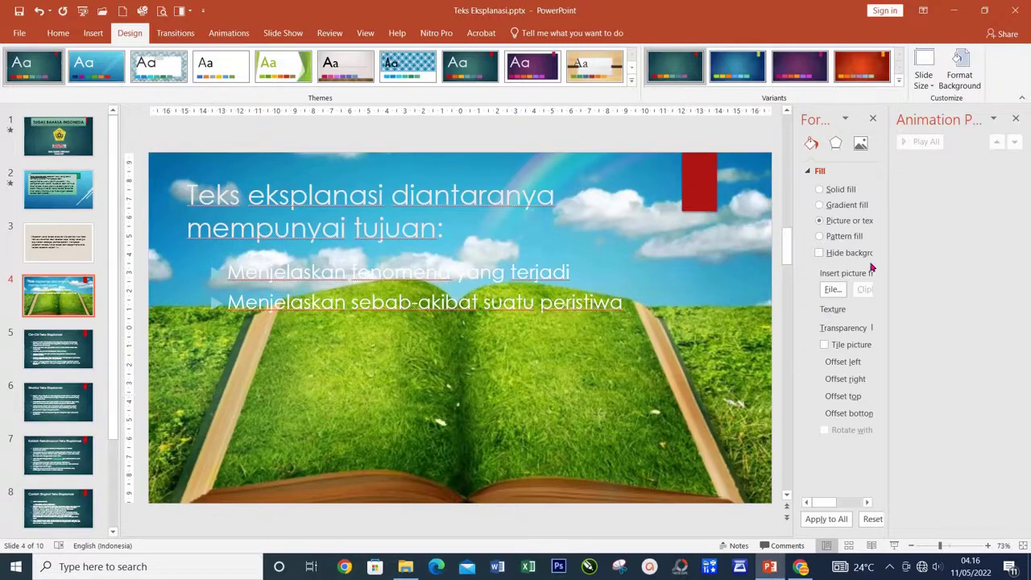
# - Shrink and close the Animation pane, then widen the Format Background pane
pyautogui.moveTo(889, 236); pyautogui.dragTo(934, 237)
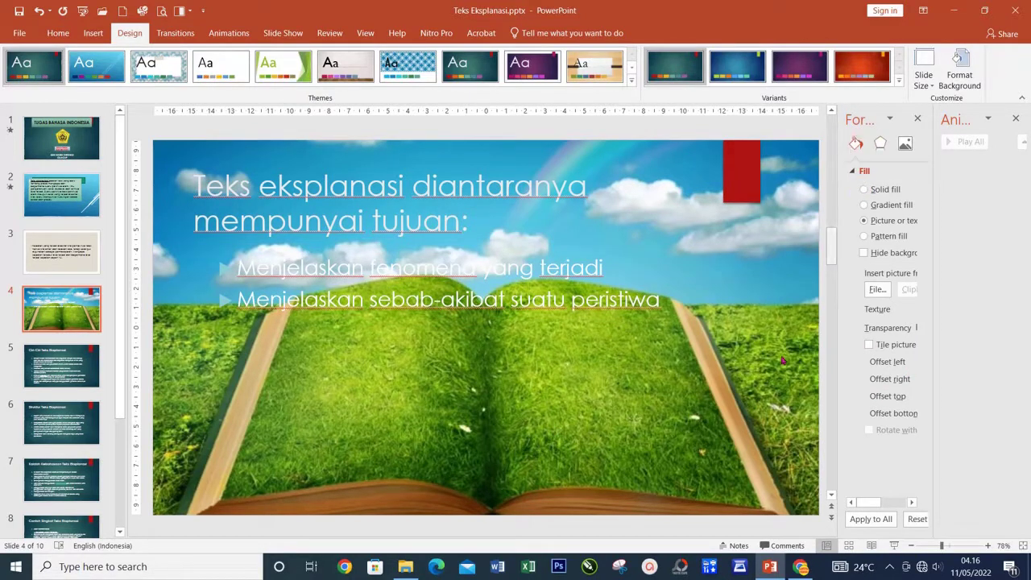
pyautogui.rightClick(758, 293)
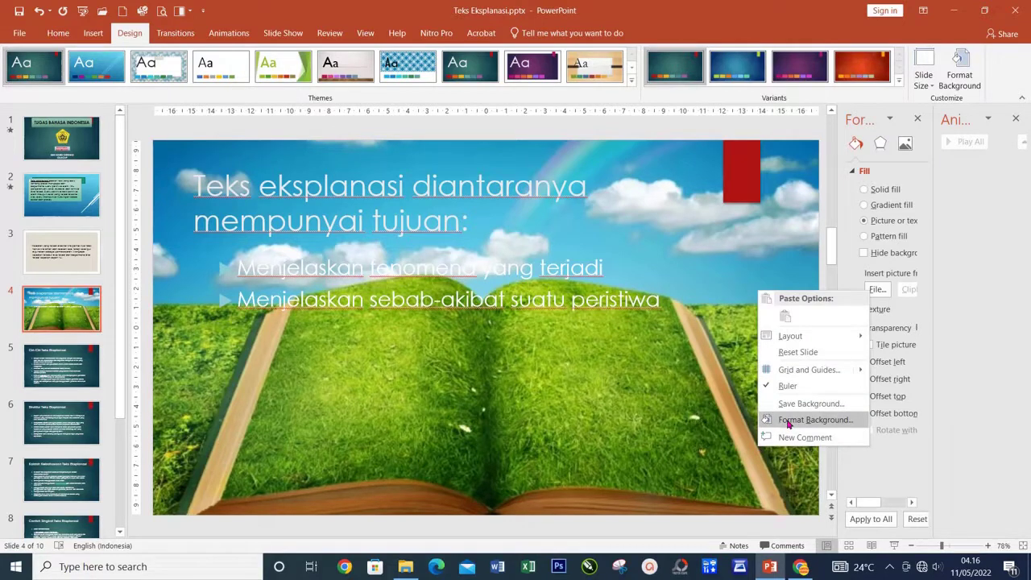
pyautogui.click(782, 231)
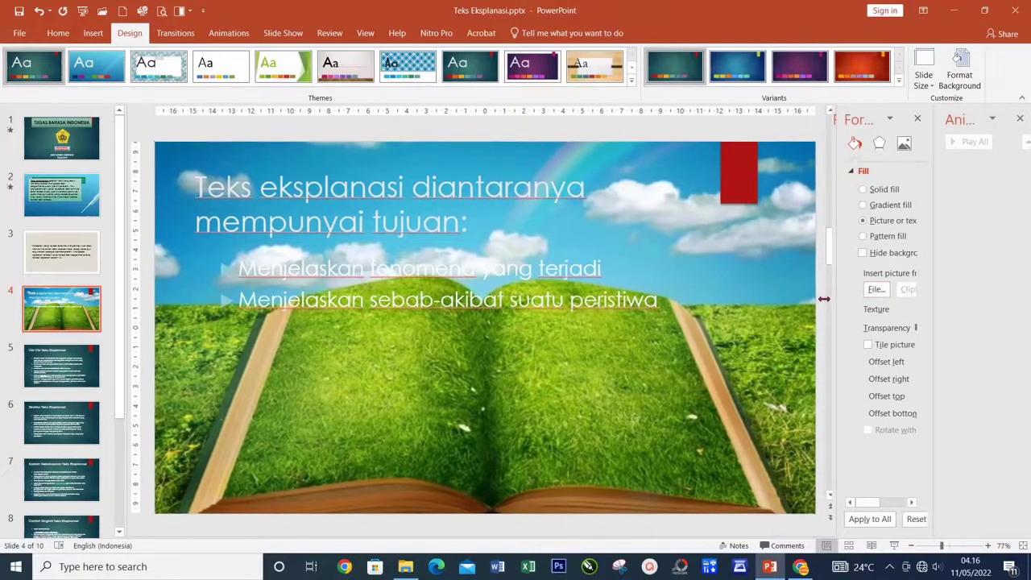
pyautogui.moveTo(837, 293)
pyautogui.mouseDown()
pyautogui.moveTo(819, 294)
pyautogui.moveTo(915, 273)
pyautogui.moveTo(731, 351)
pyautogui.mouseUp()
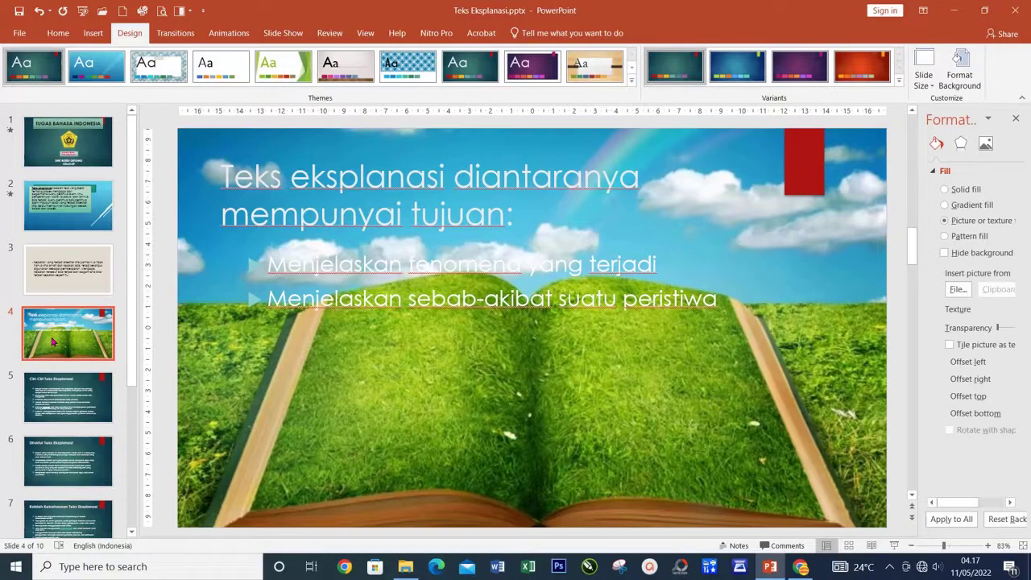
# - Apply the open-book grass background to all slides, then check slides 1 to 4
pyautogui.click(954, 521)
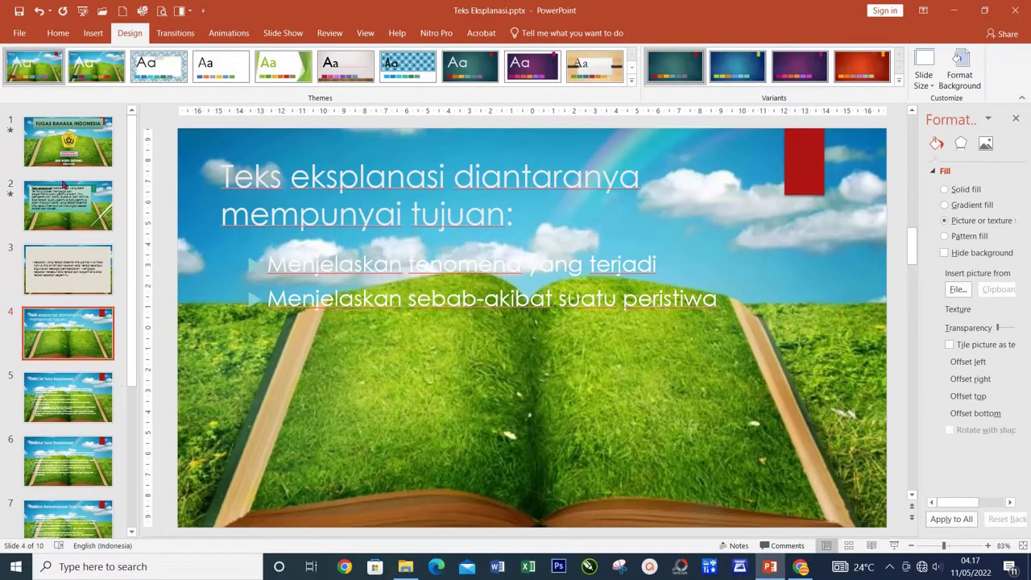
pyautogui.click(68, 145)
pyautogui.click(78, 205)
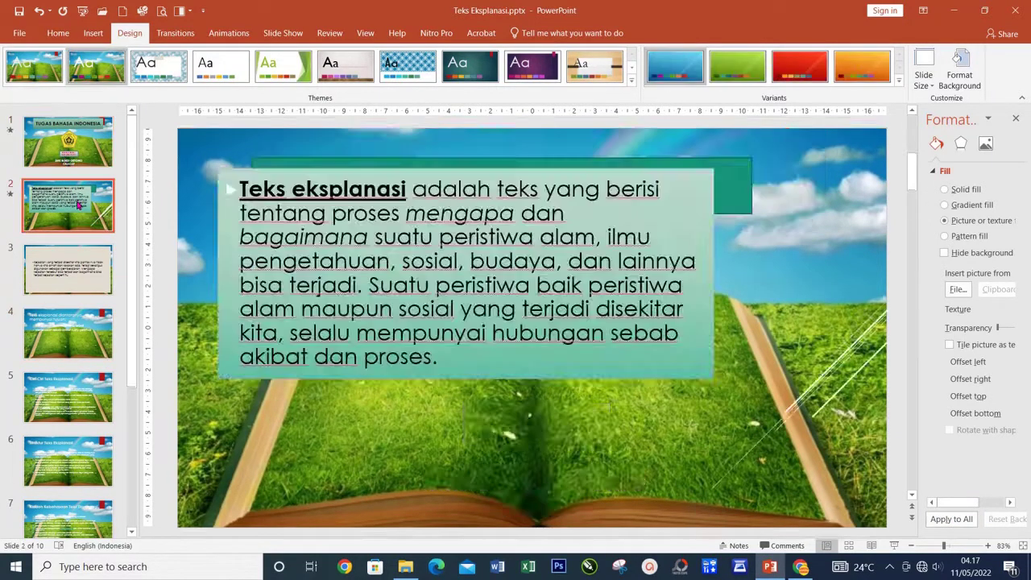
pyautogui.click(85, 274)
pyautogui.click(103, 353)
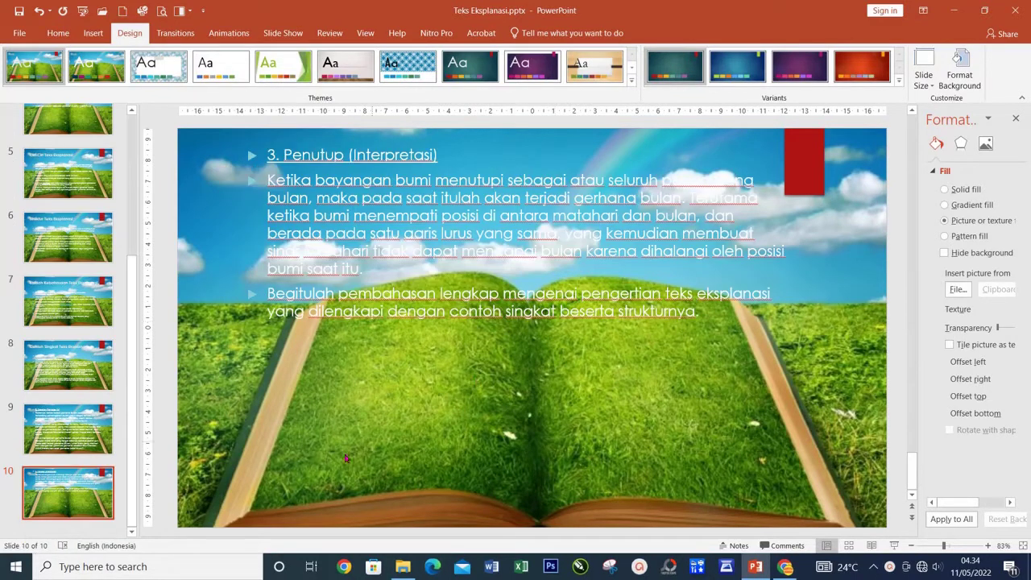
pyautogui.rightClick(231, 500)
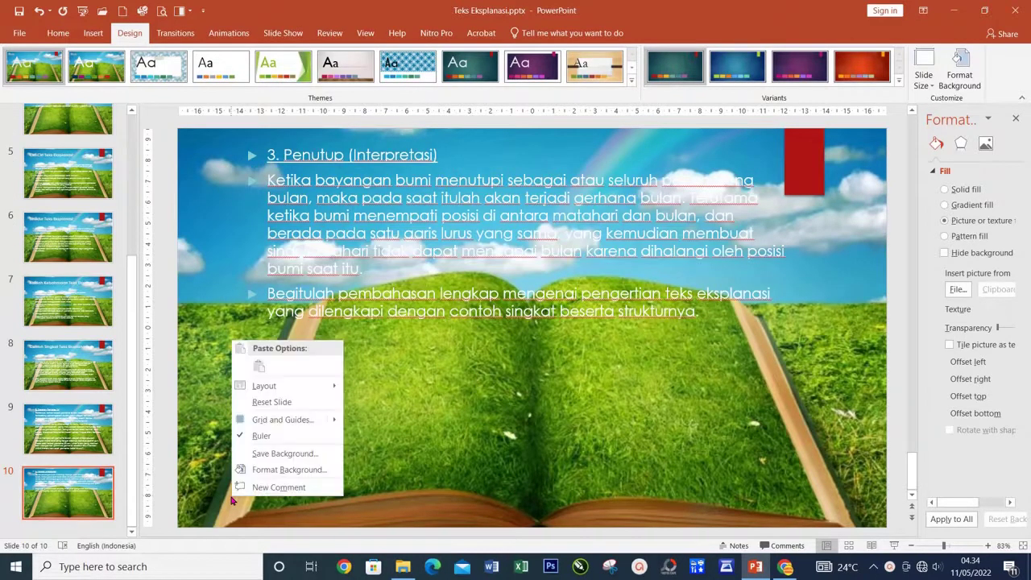
pyautogui.click(262, 476)
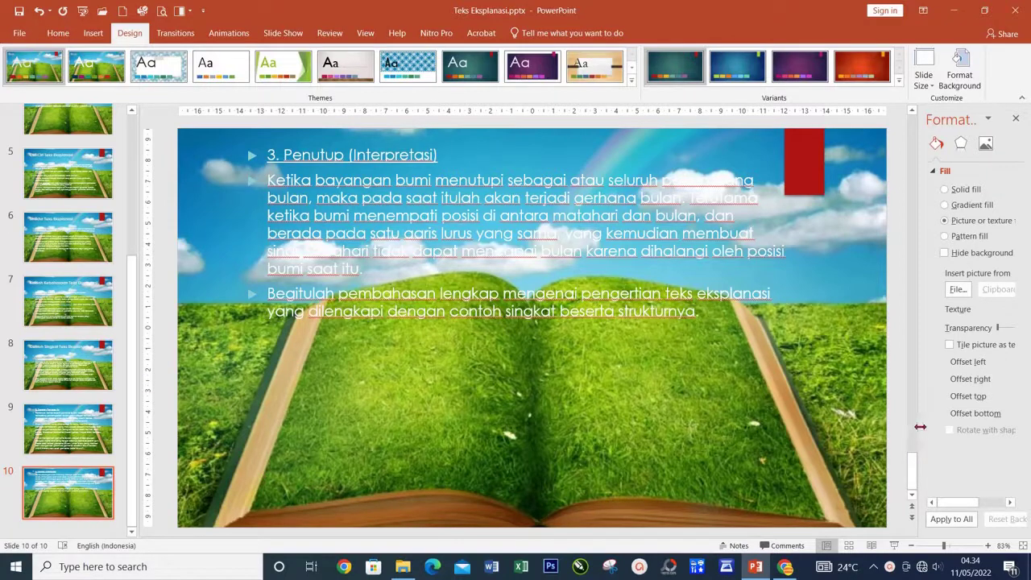
pyautogui.moveTo(923, 433); pyautogui.dragTo(860, 438)
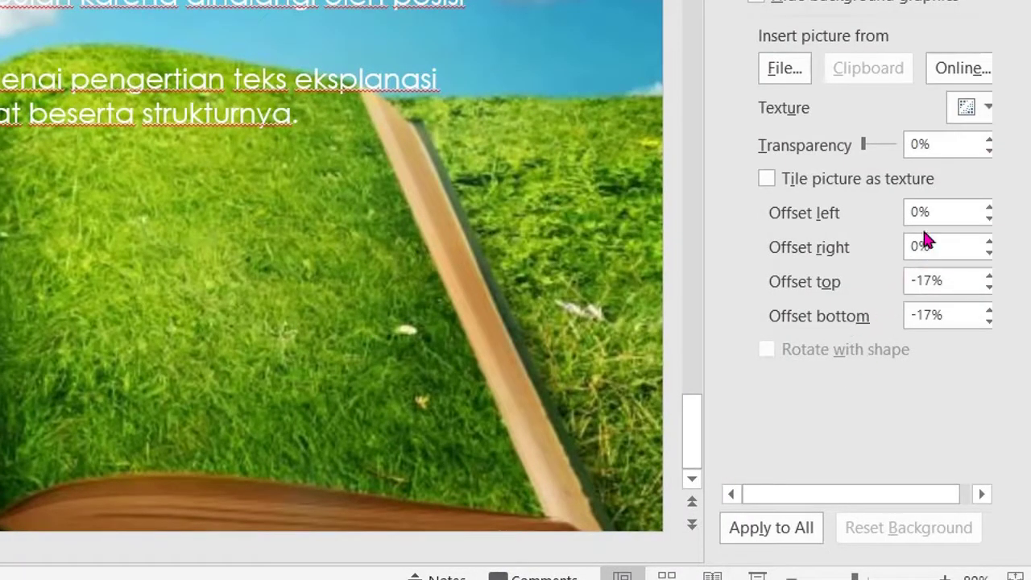
pyautogui.click(924, 279)
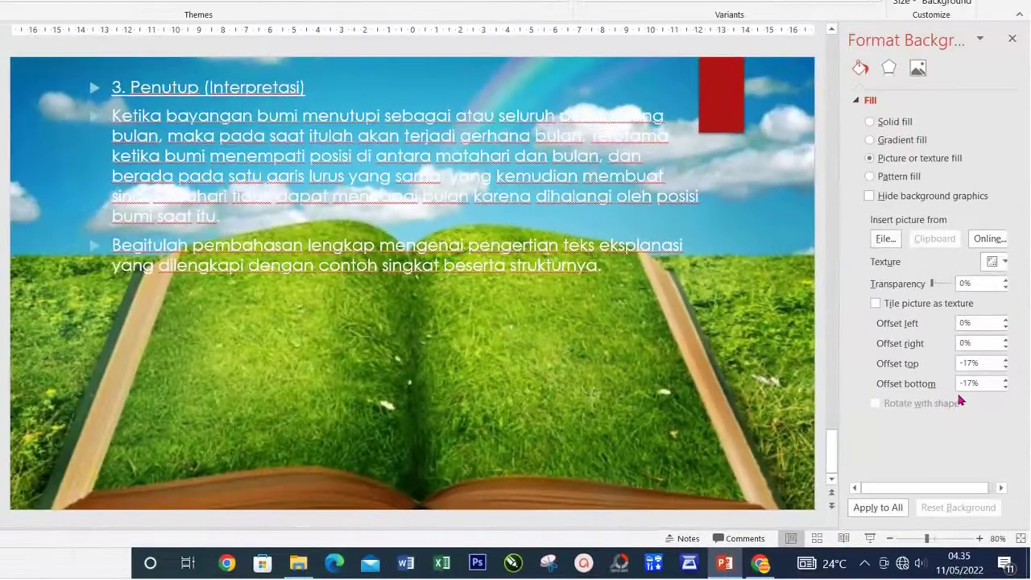
# - Raise slide 10's bottom offset with the spinner up to 0%
pyautogui.click(1006, 384)
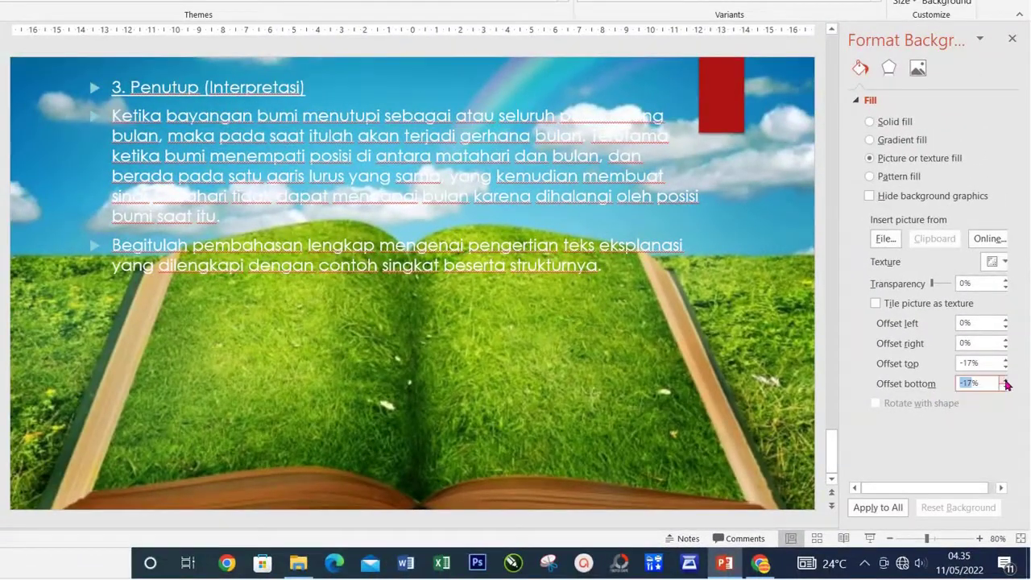
pyautogui.click(1007, 385)
pyautogui.click(1006, 385)
pyautogui.click(1007, 384)
pyautogui.click(1007, 384)
pyautogui.click(1006, 385)
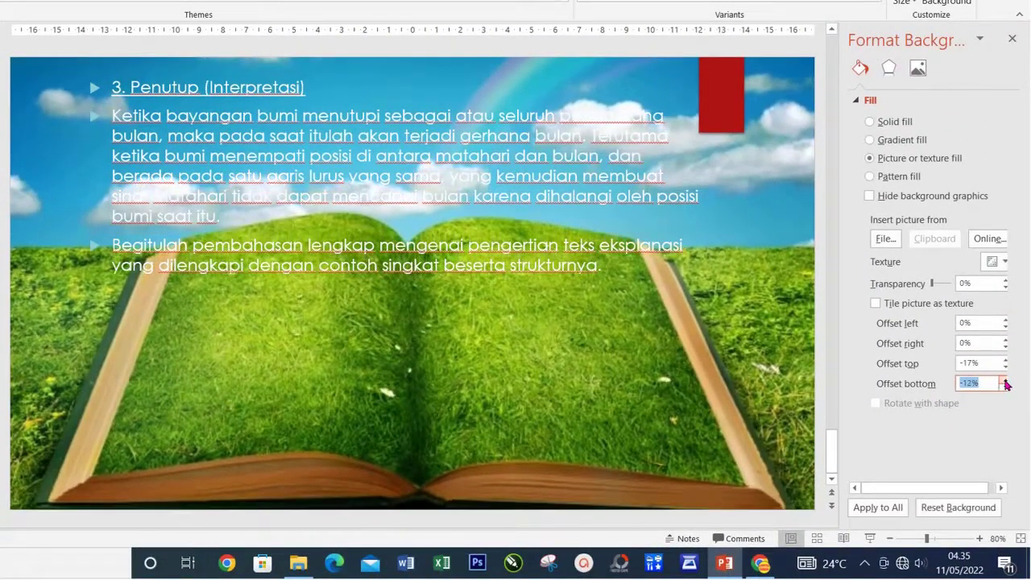
pyautogui.click(1006, 384)
pyautogui.click(1006, 384)
pyautogui.click(1006, 384)
pyautogui.click(1006, 384)
pyautogui.click(1006, 384)
pyautogui.click(1006, 384)
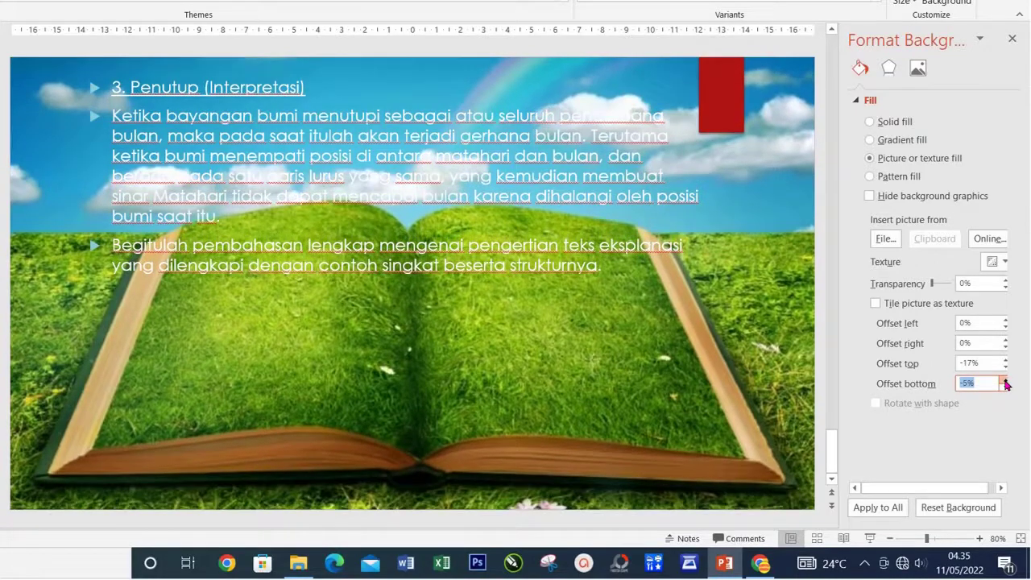
pyautogui.click(1006, 384)
pyautogui.click(1006, 384)
pyautogui.click(1006, 384)
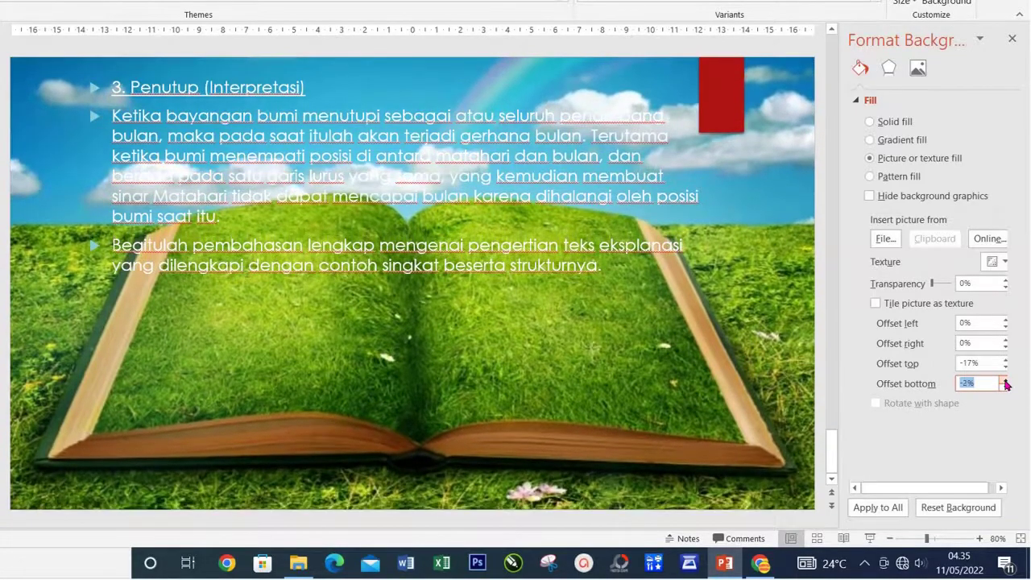
pyautogui.click(1006, 384)
pyautogui.click(1006, 385)
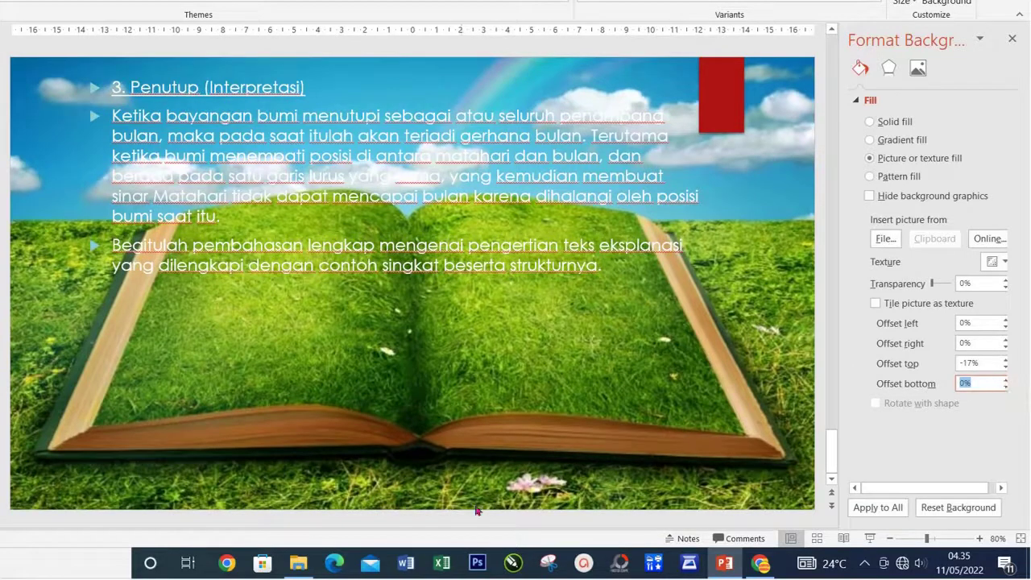
# - Set the background's top offset to 0%
pyautogui.click(970, 363)
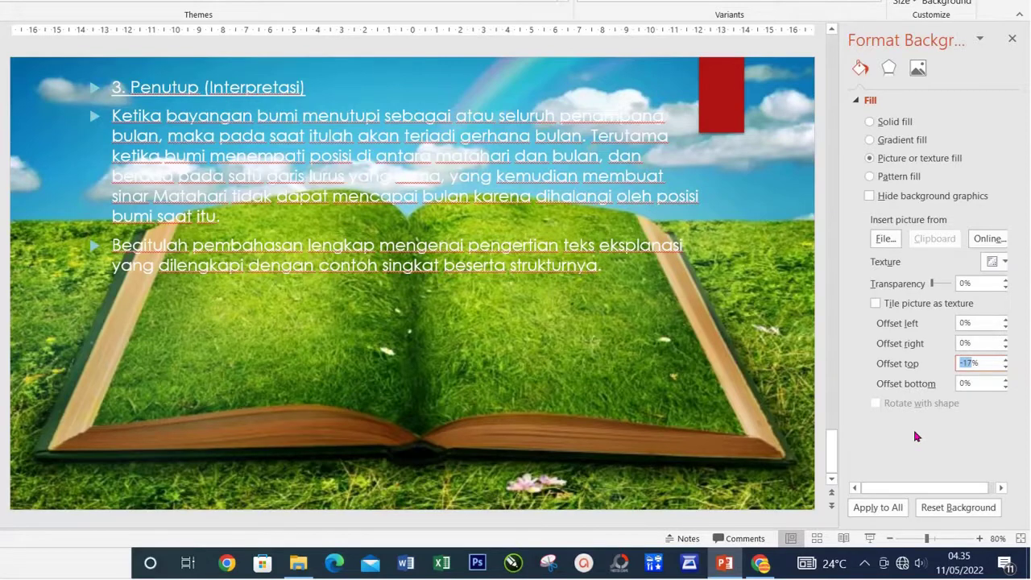
pyautogui.write('0')
pyautogui.press('Return')
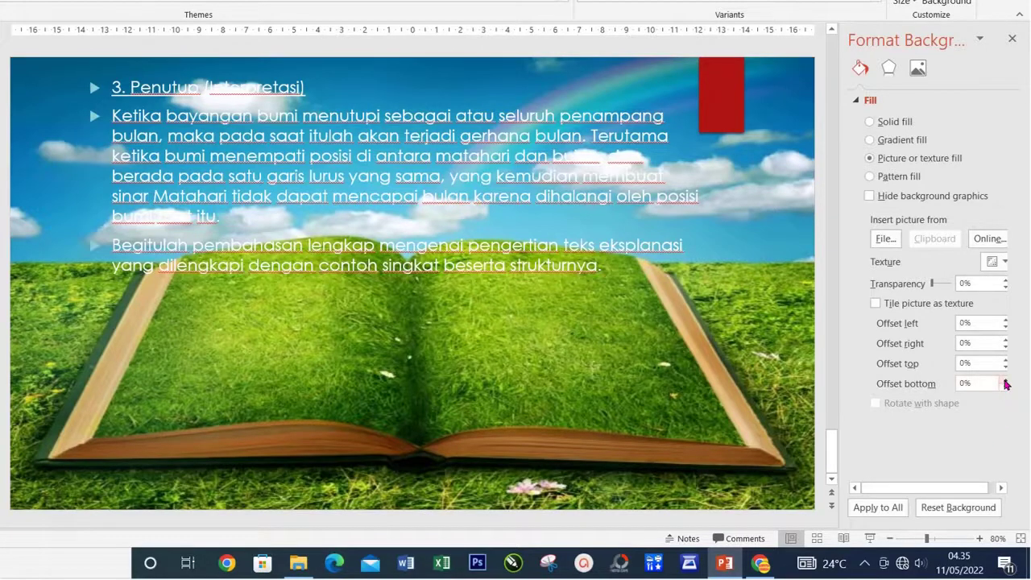
# - Nudge the bottom offset up to about 7%, then back down to 0%
pyautogui.click(1005, 382)
pyautogui.click(1006, 382)
pyautogui.click(1005, 382)
pyautogui.click(1006, 381)
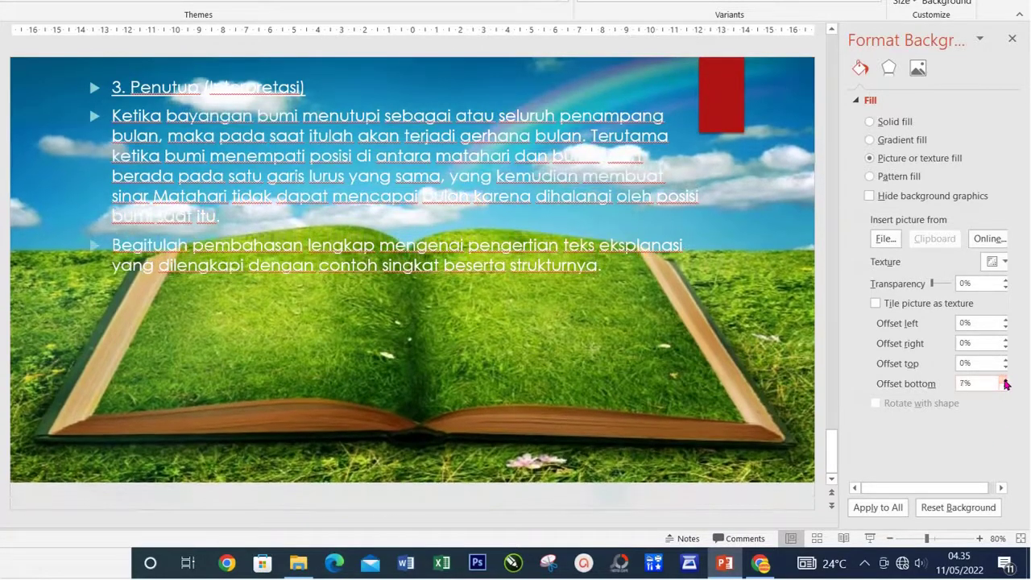
pyautogui.click(1006, 382)
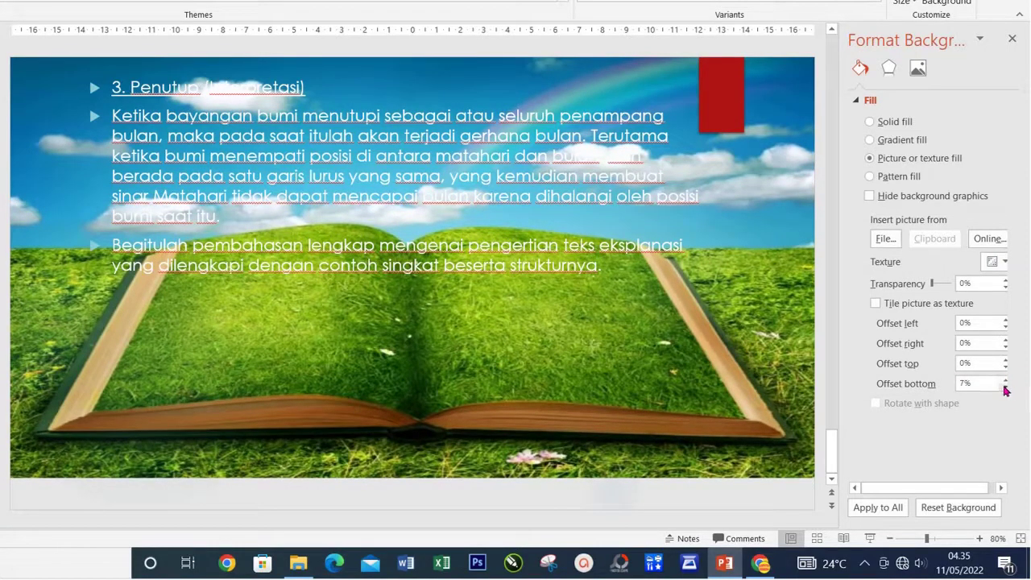
pyautogui.click(1005, 388)
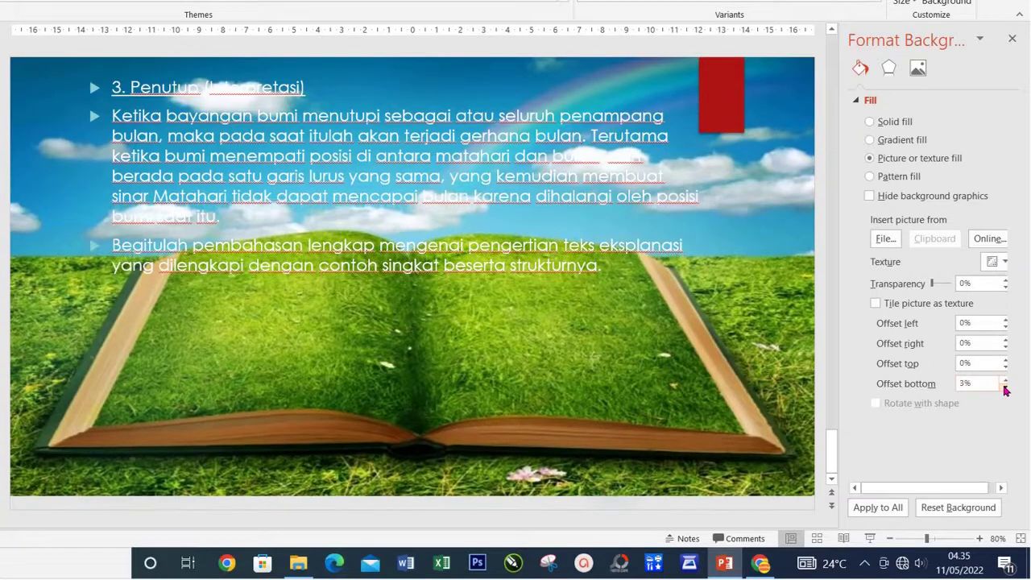
pyautogui.click(1006, 388)
pyautogui.click(1005, 387)
pyautogui.click(1006, 388)
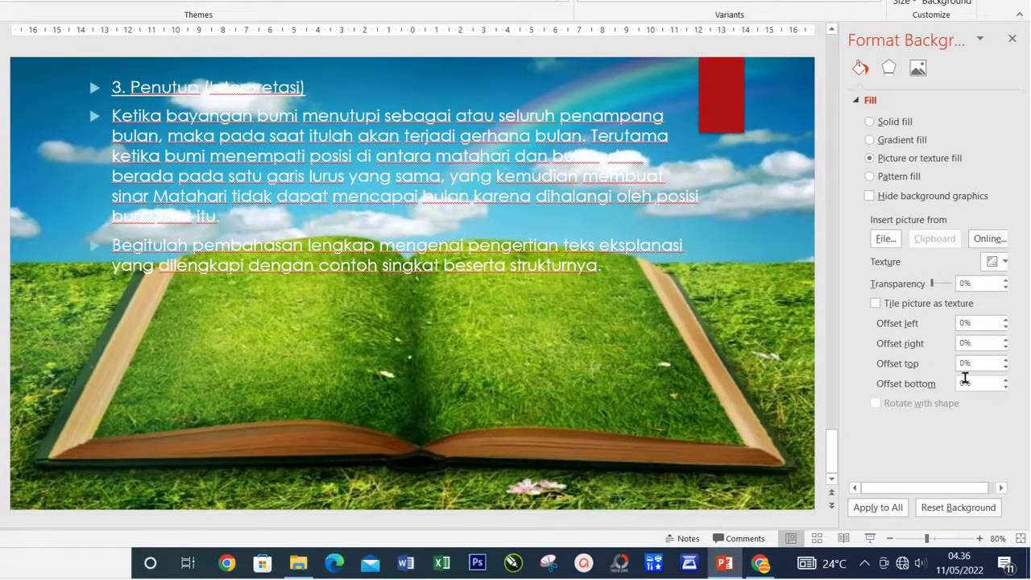